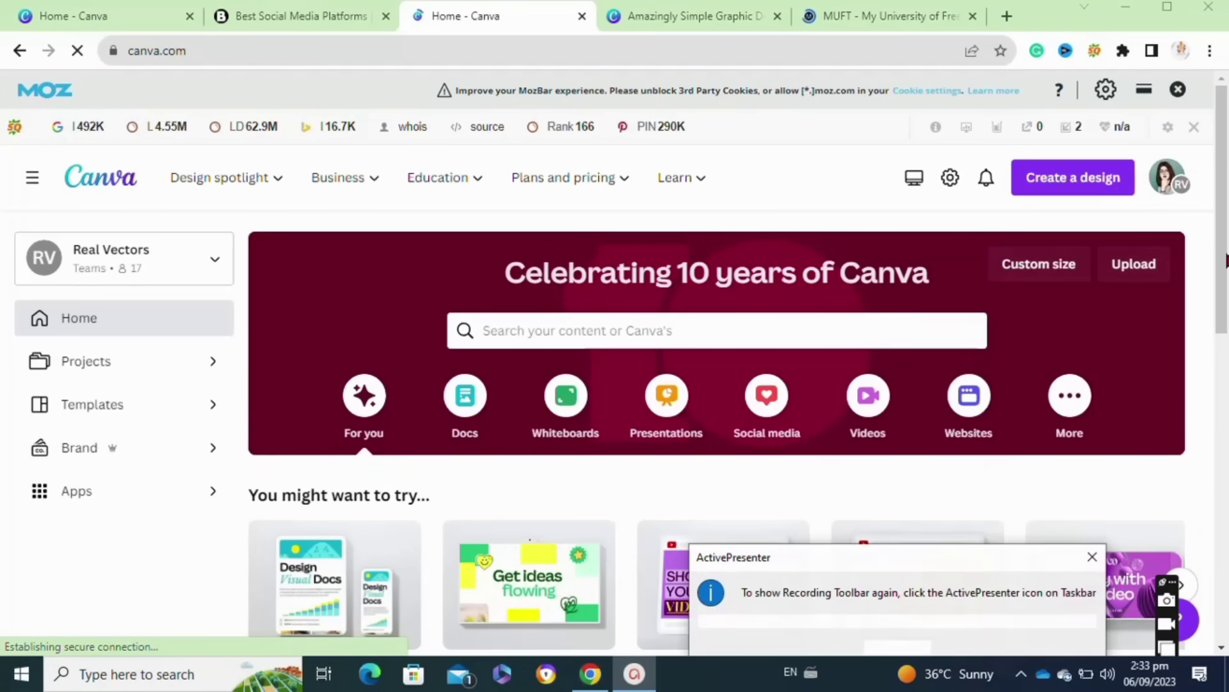
# - Dismiss the recorder notice on the Canva home page
pyautogui.click(922, 650)
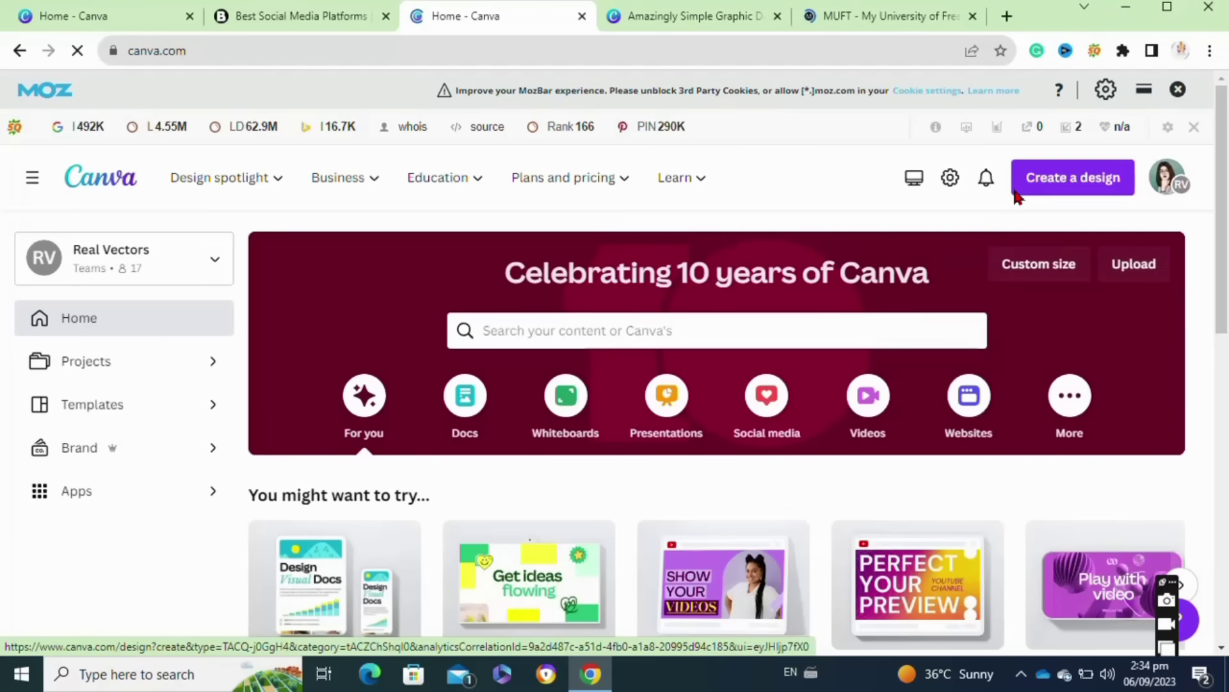
# - Create a new custom-size design of 3240 × 1080 px
pyautogui.click(1067, 176)
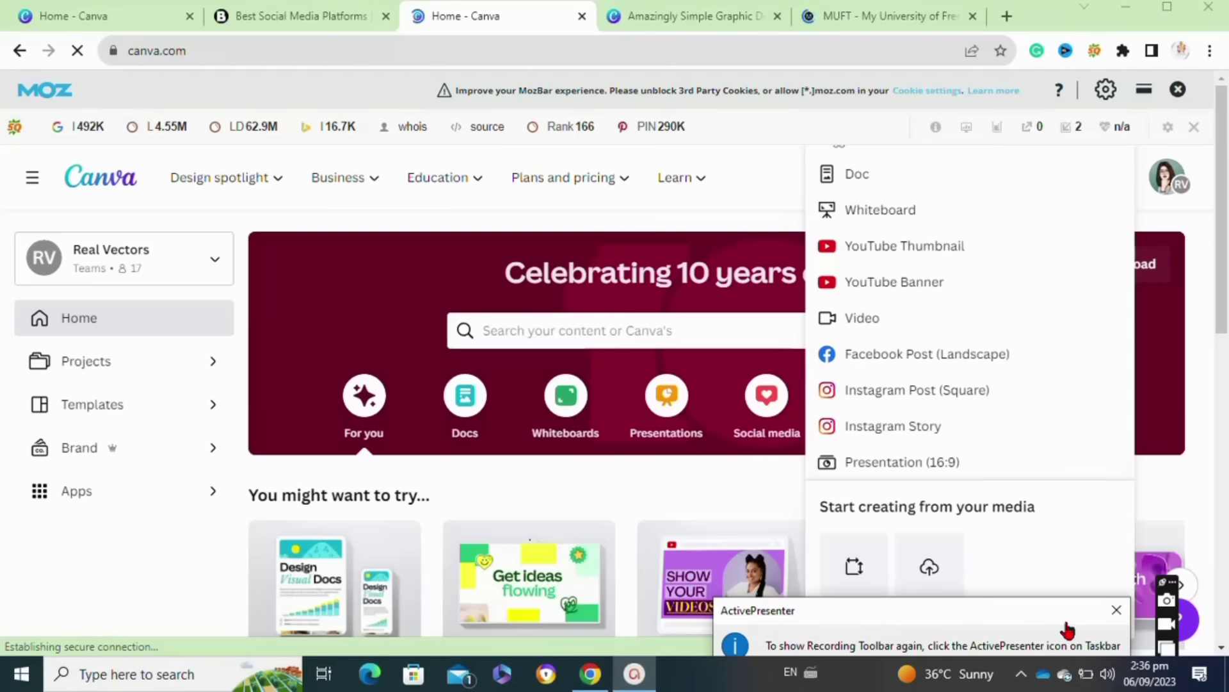
pyautogui.click(1117, 609)
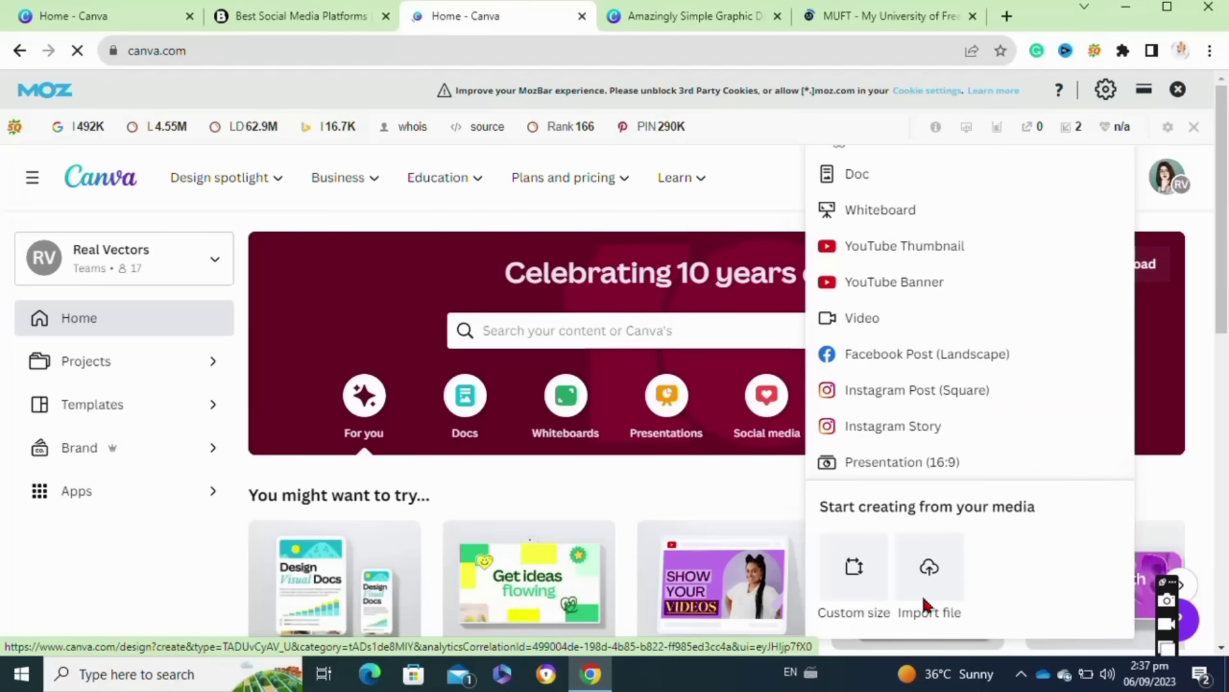
pyautogui.click(853, 567)
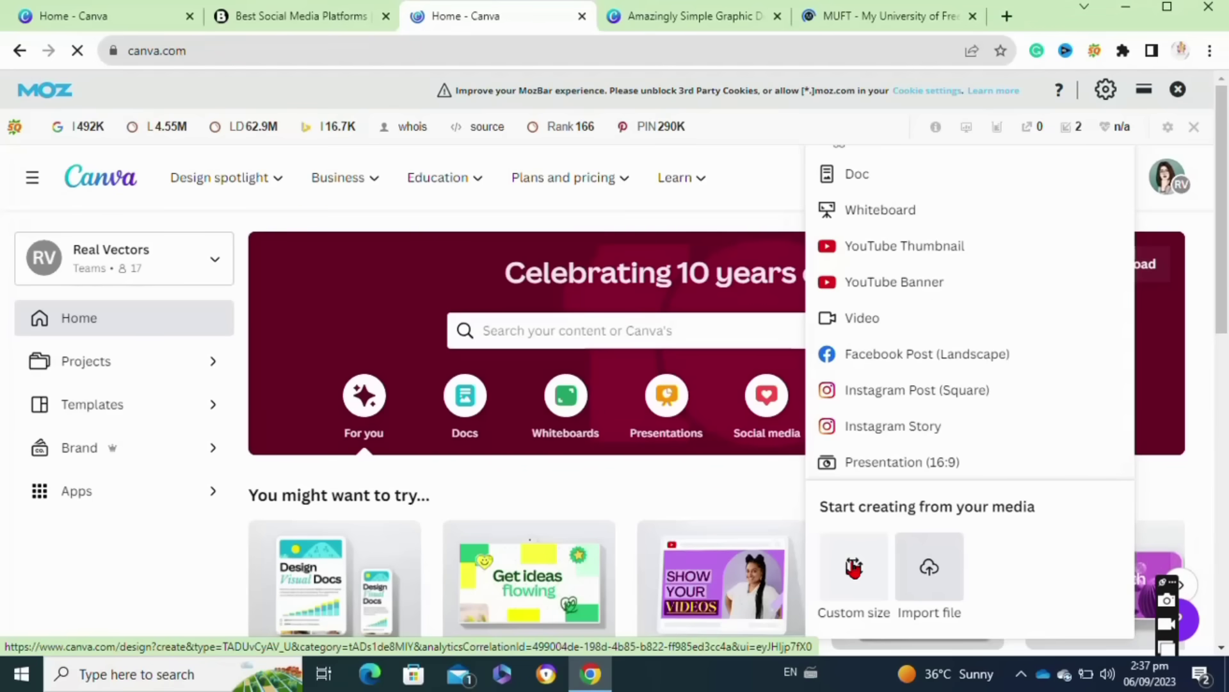
pyautogui.click(854, 567)
pyautogui.write('3')
pyautogui.click(1021, 674)
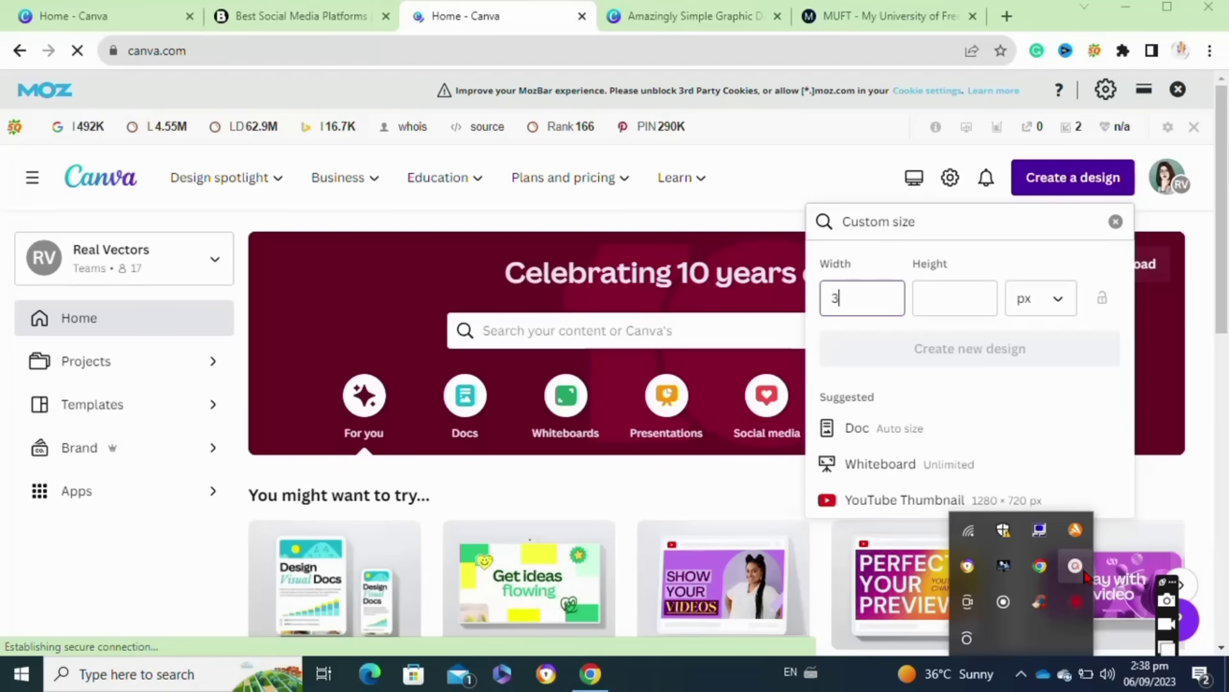
pyautogui.click(1076, 567)
pyautogui.click(1089, 599)
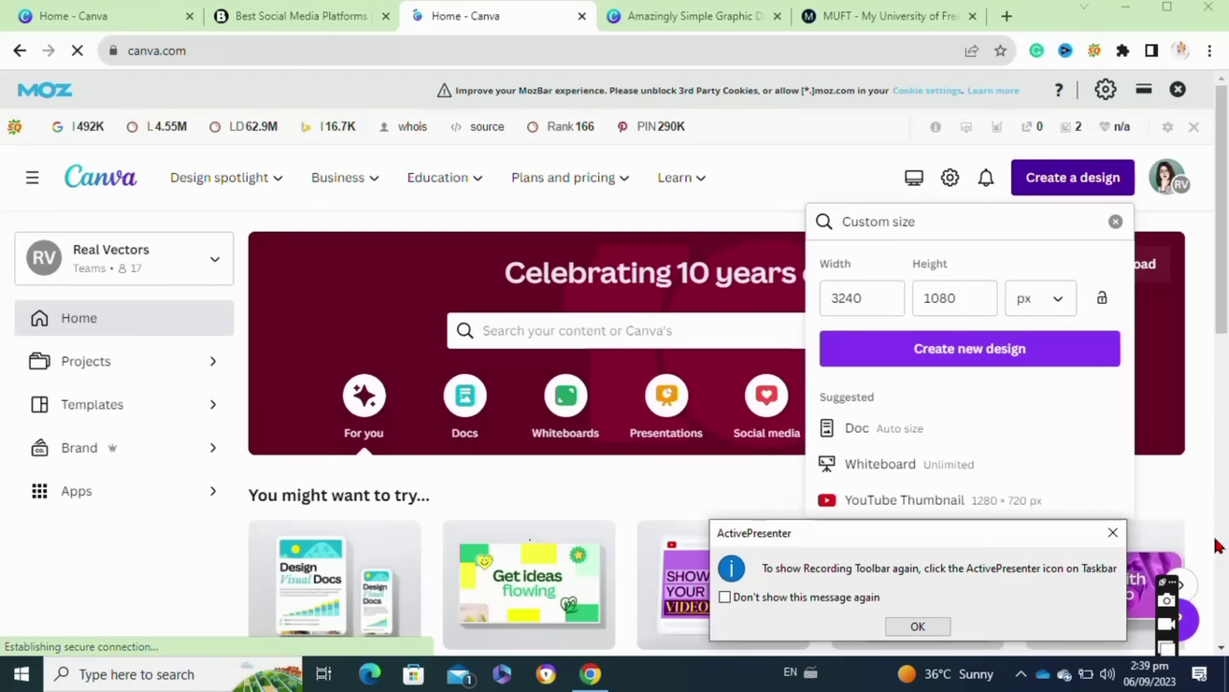
pyautogui.click(727, 601)
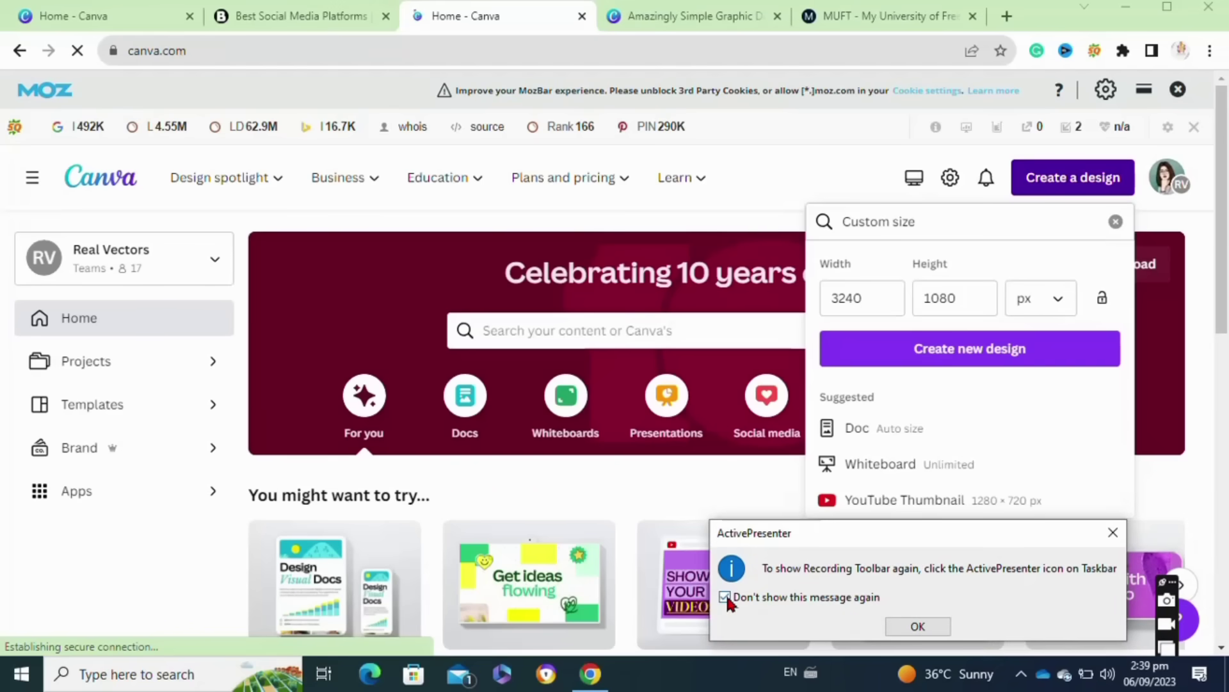
pyautogui.click(914, 626)
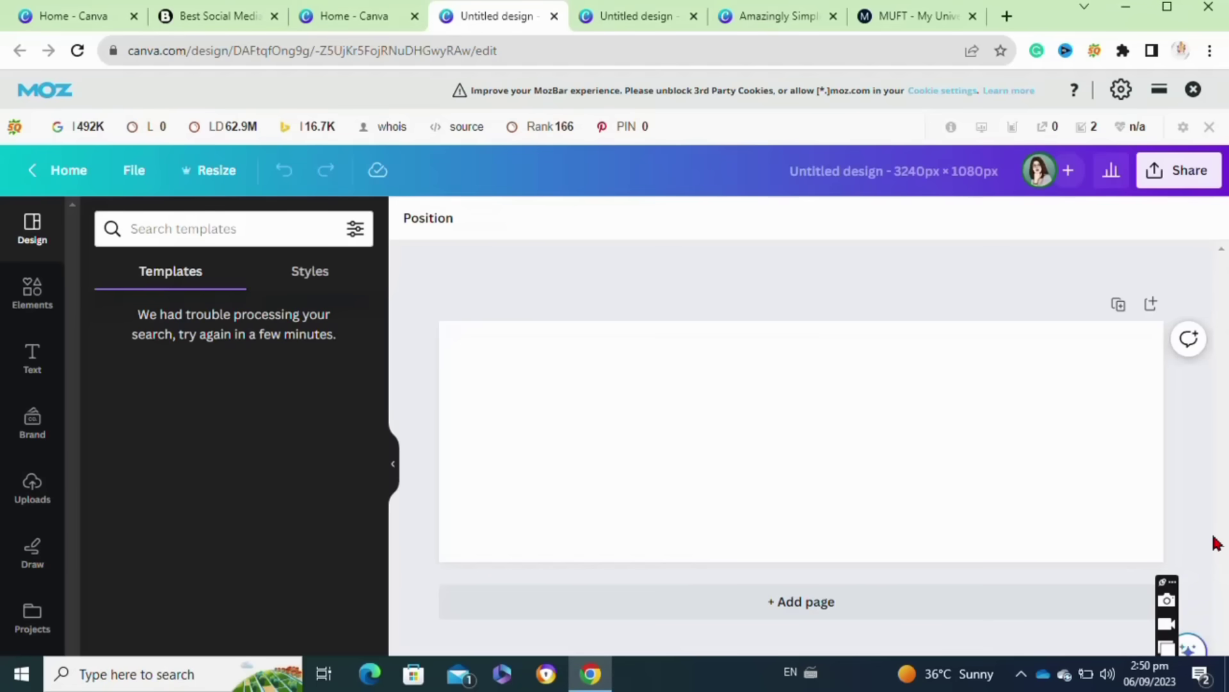
# - Turn on rulers and guides from the File menu's view settings
pyautogui.click(475, 329)
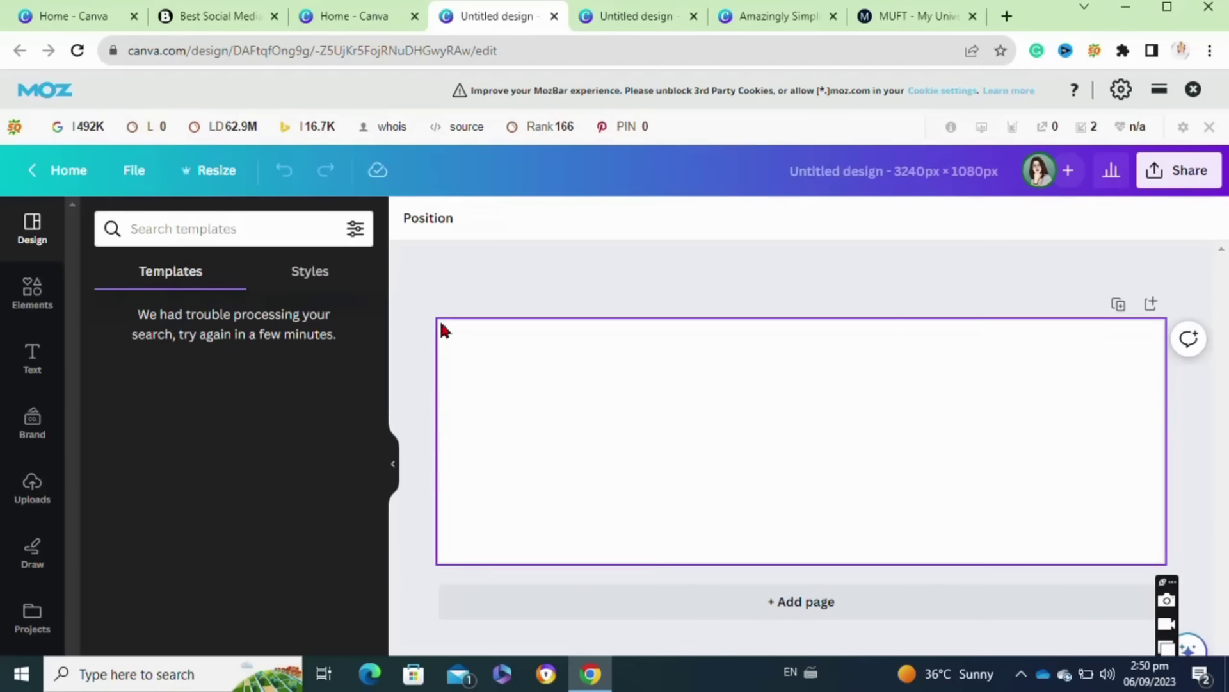
pyautogui.click(134, 174)
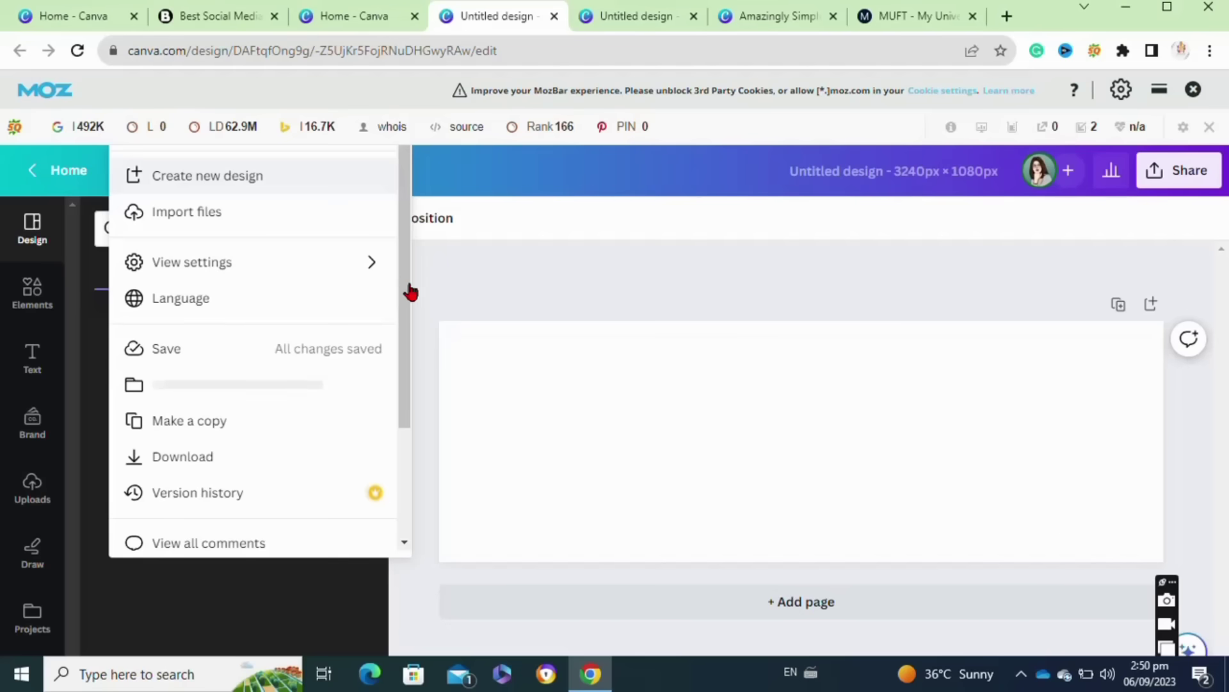
pyautogui.moveTo(378, 262)
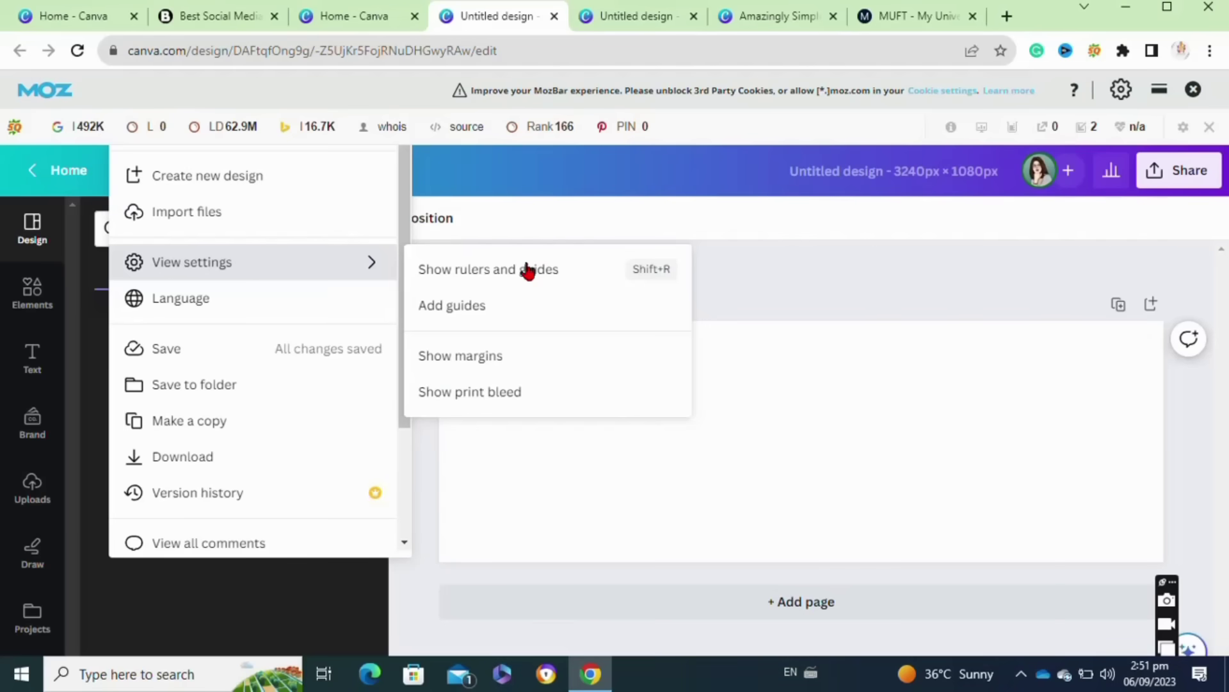
pyautogui.click(527, 270)
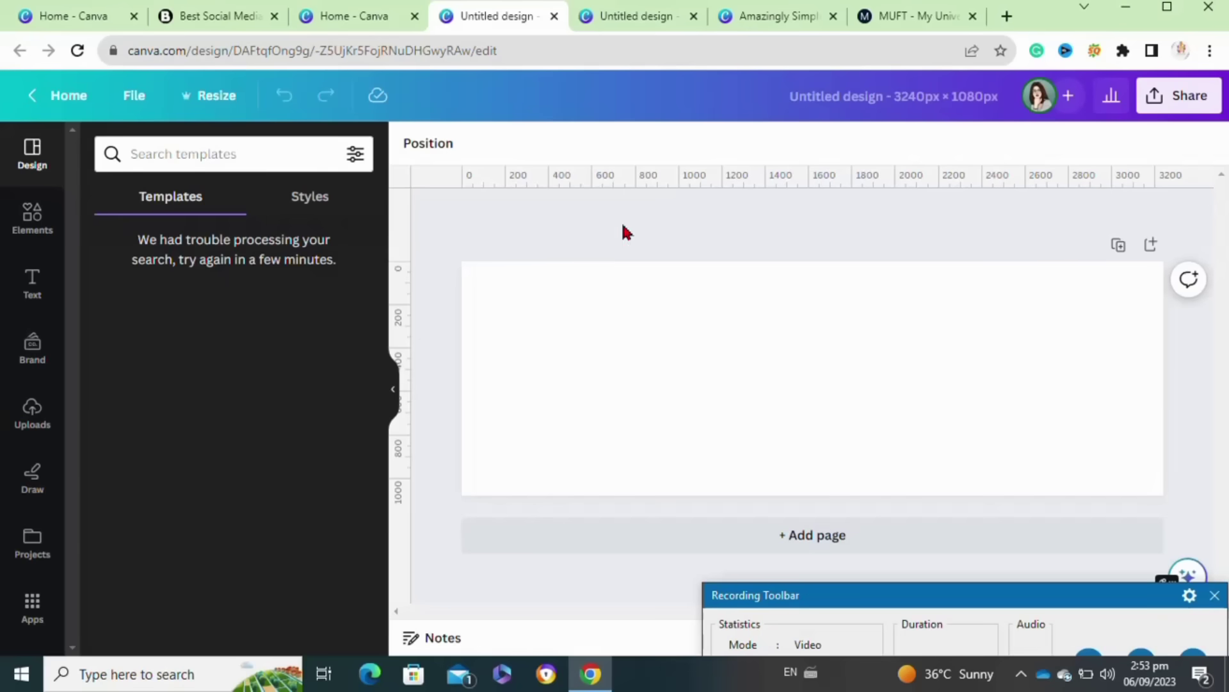
# - Place two vertical guides at about 1080 and 2160 px, dividing the page into thirds
pyautogui.moveTo(399, 228); pyautogui.dragTo(684, 219)
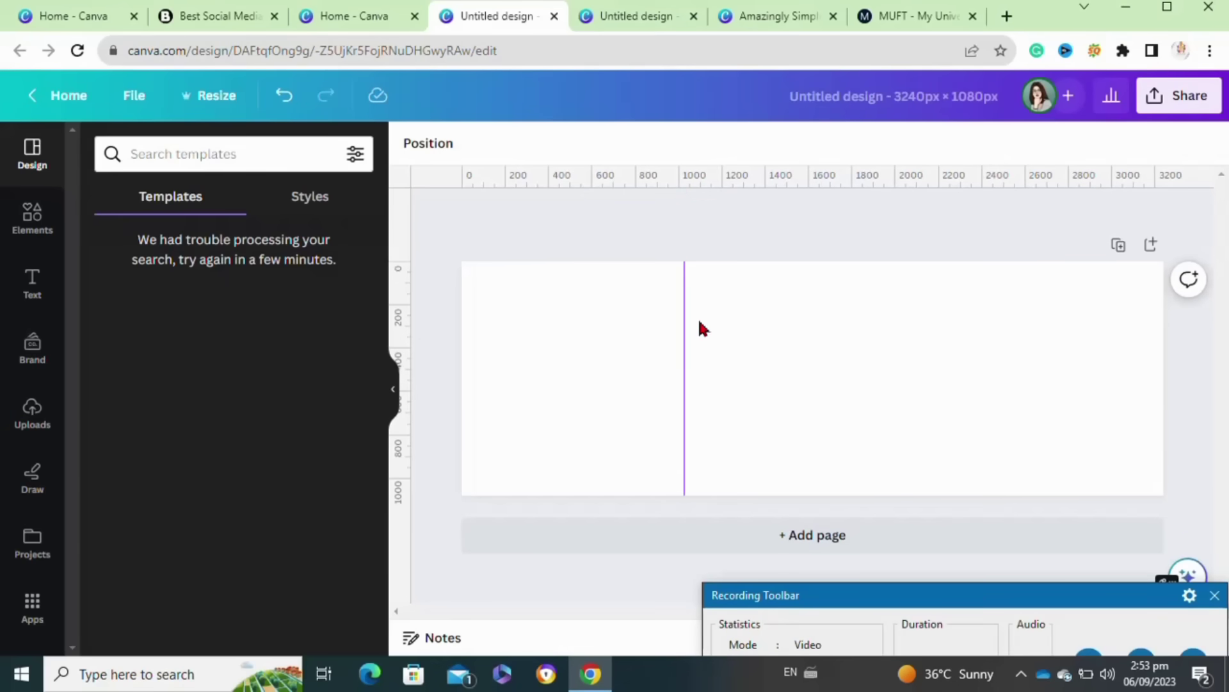
pyautogui.moveTo(683, 329)
pyautogui.mouseDown()
pyautogui.moveTo(714, 318)
pyautogui.moveTo(697, 316)
pyautogui.mouseUp()
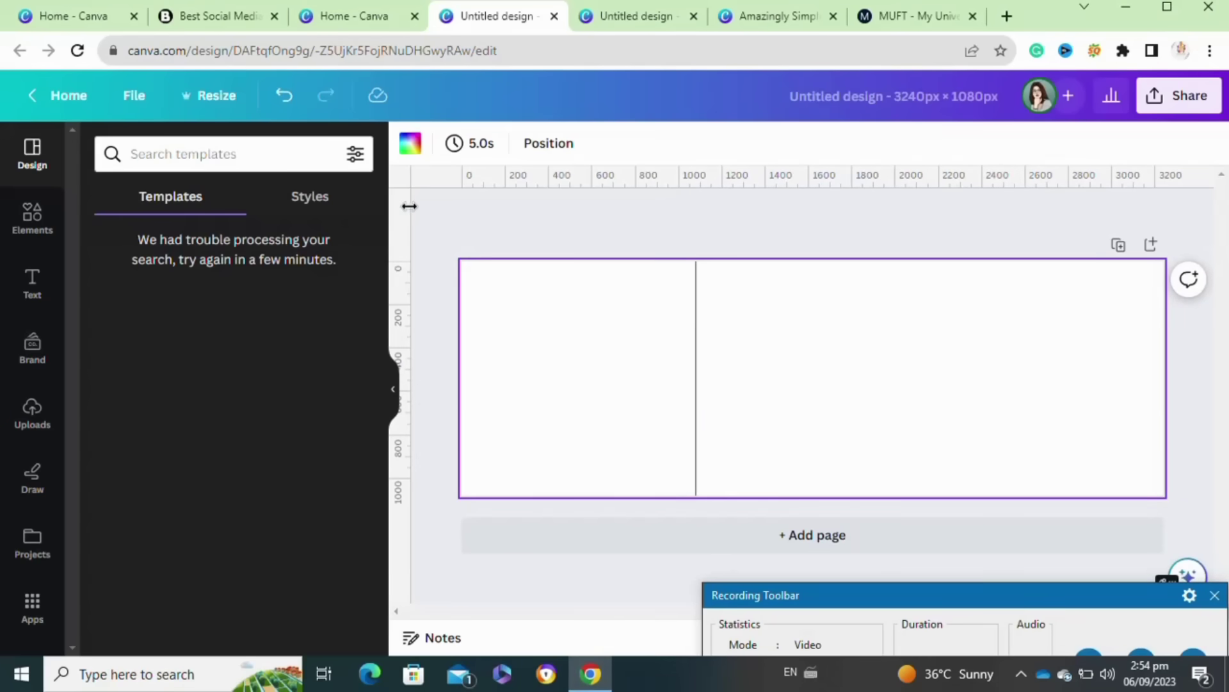
pyautogui.moveTo(900, 177); pyautogui.dragTo(930, 217)
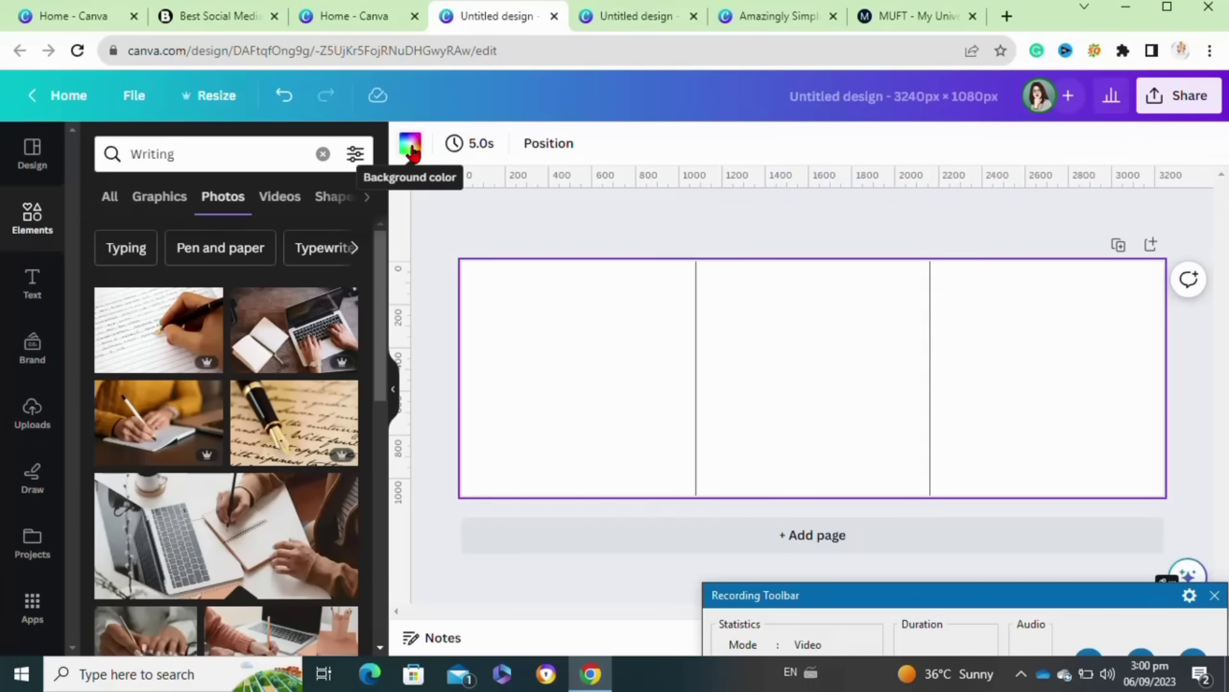
# - Set the page background colour to lime green
pyautogui.click(412, 149)
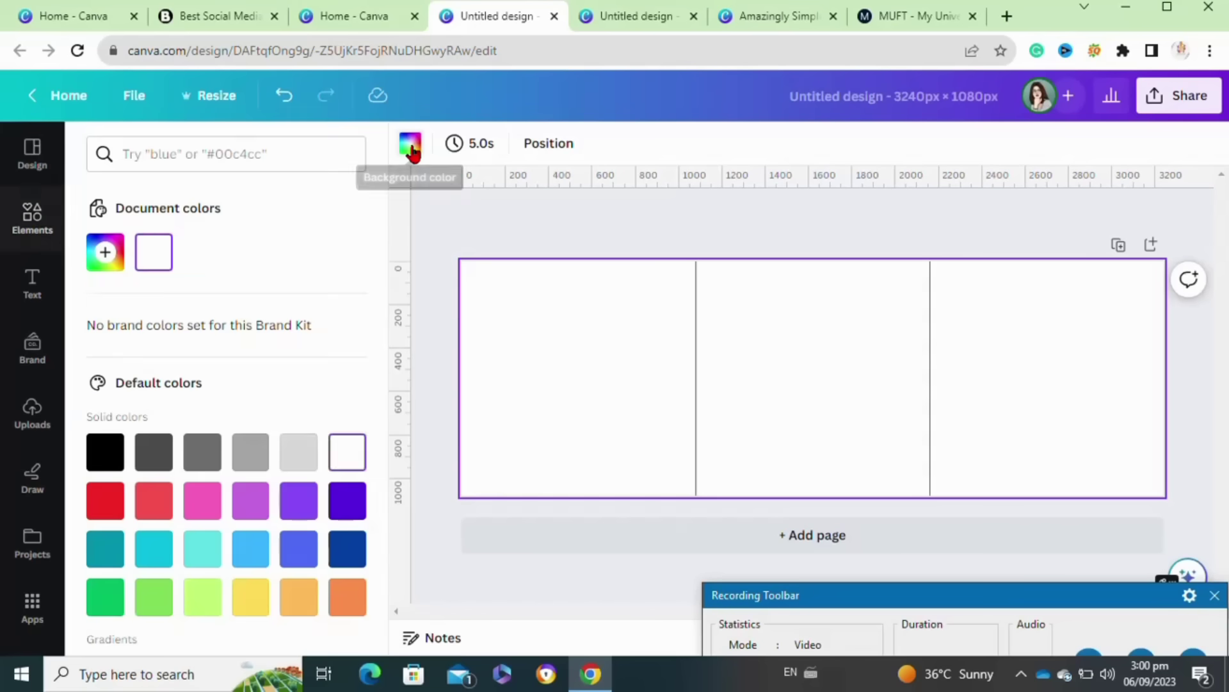
pyautogui.click(203, 557)
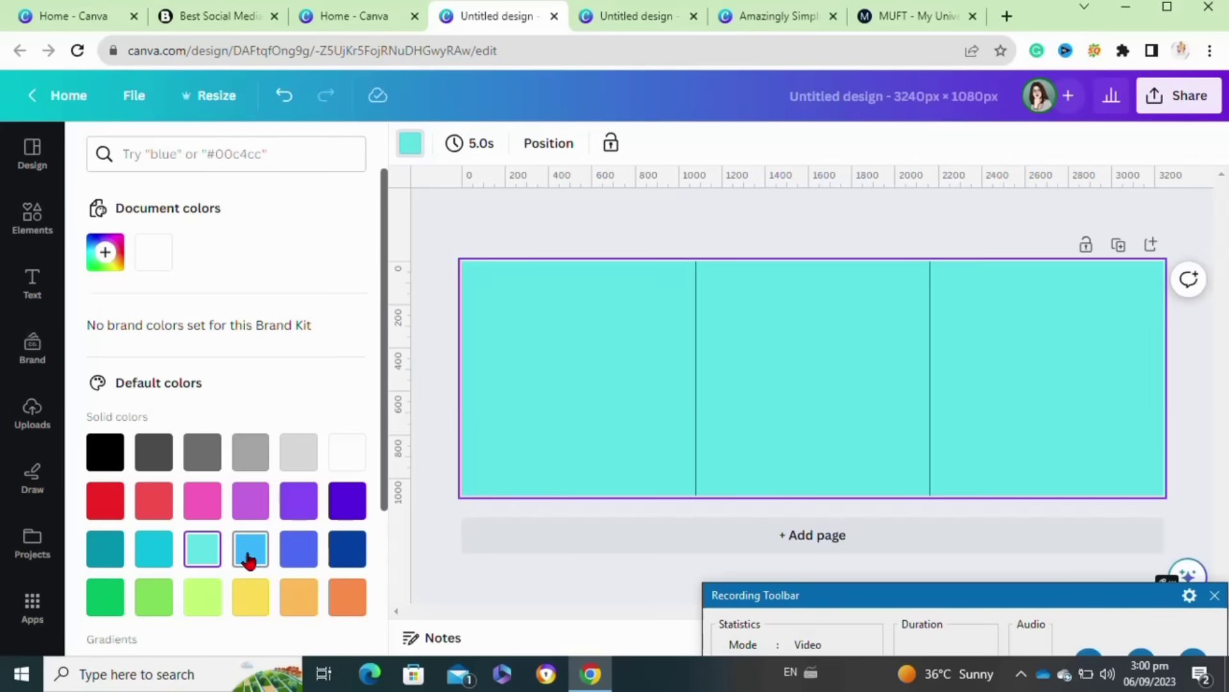
pyautogui.click(192, 599)
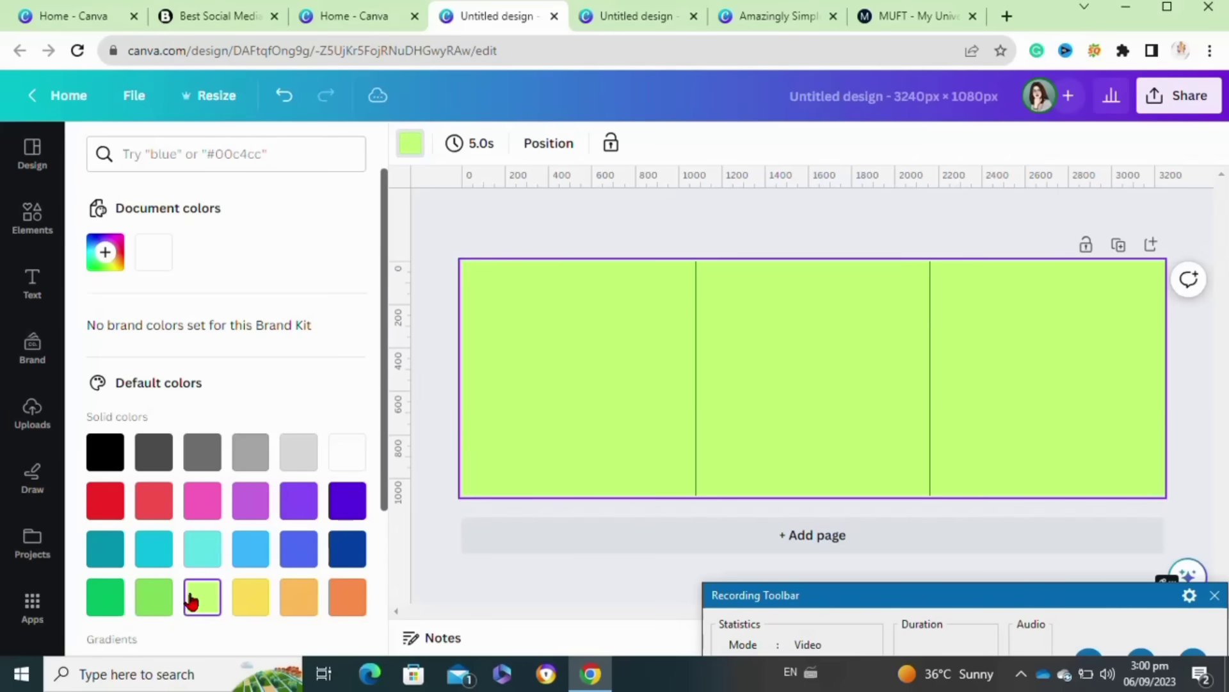
pyautogui.click(560, 217)
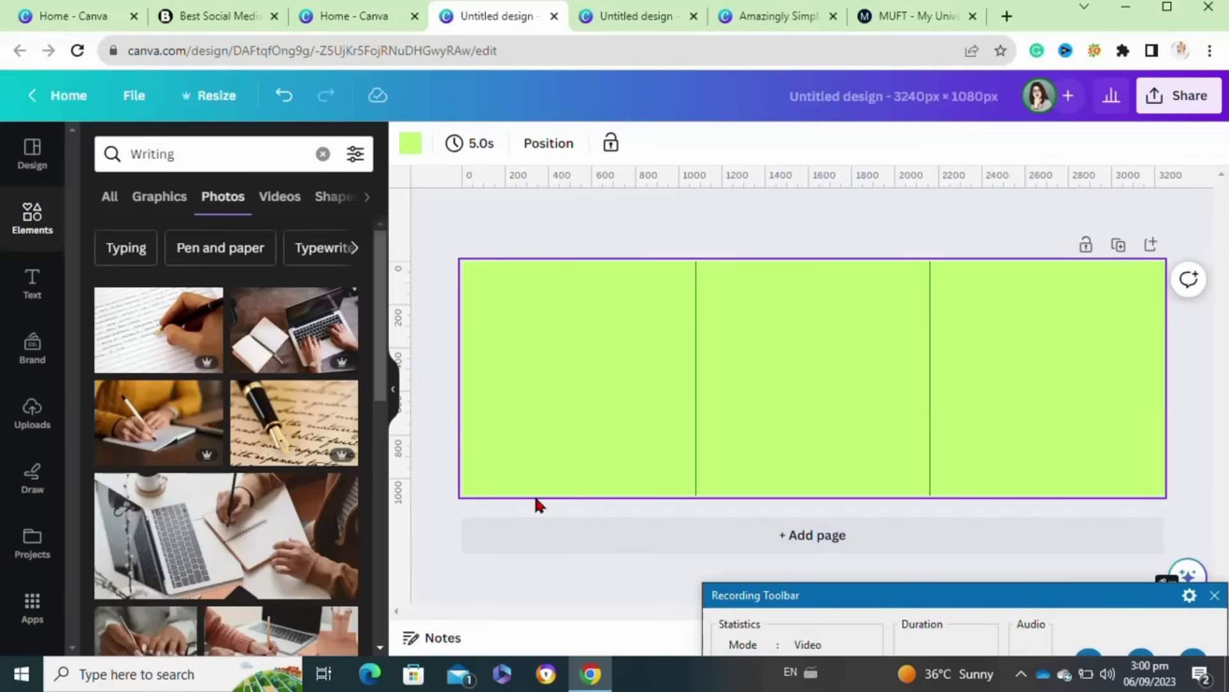
pyautogui.click(1020, 586)
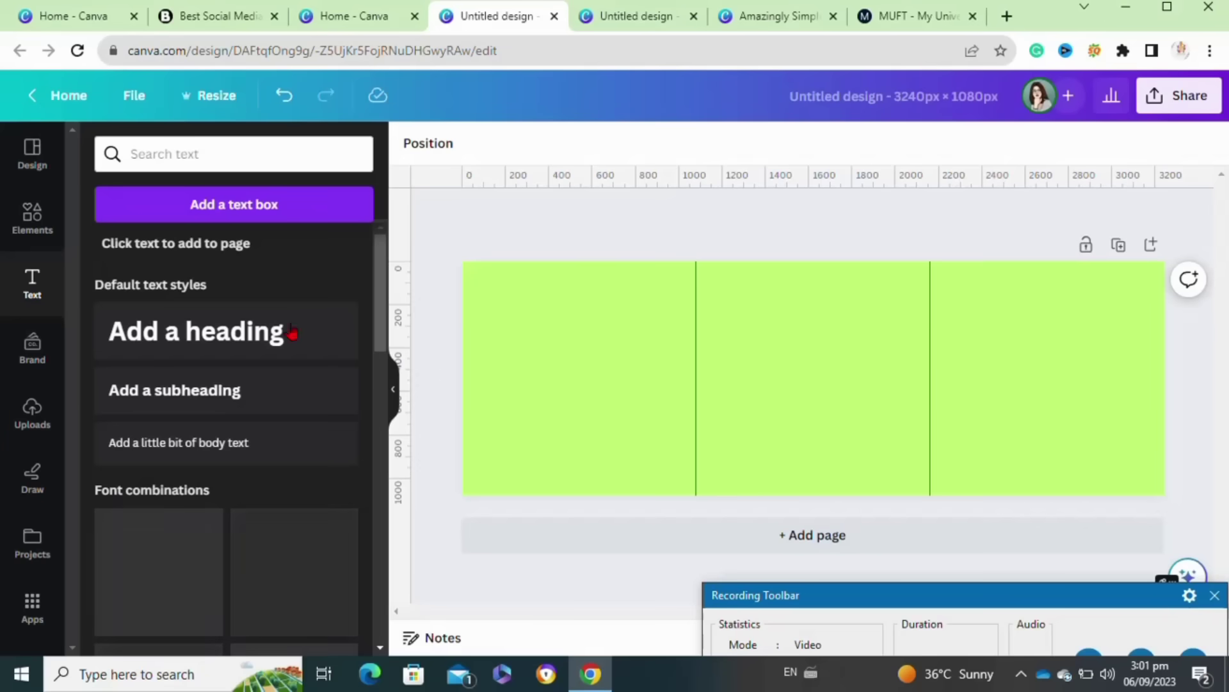
# - Place the woman-at-desk Writing graphic in the middle panel
pyautogui.click(1091, 657)
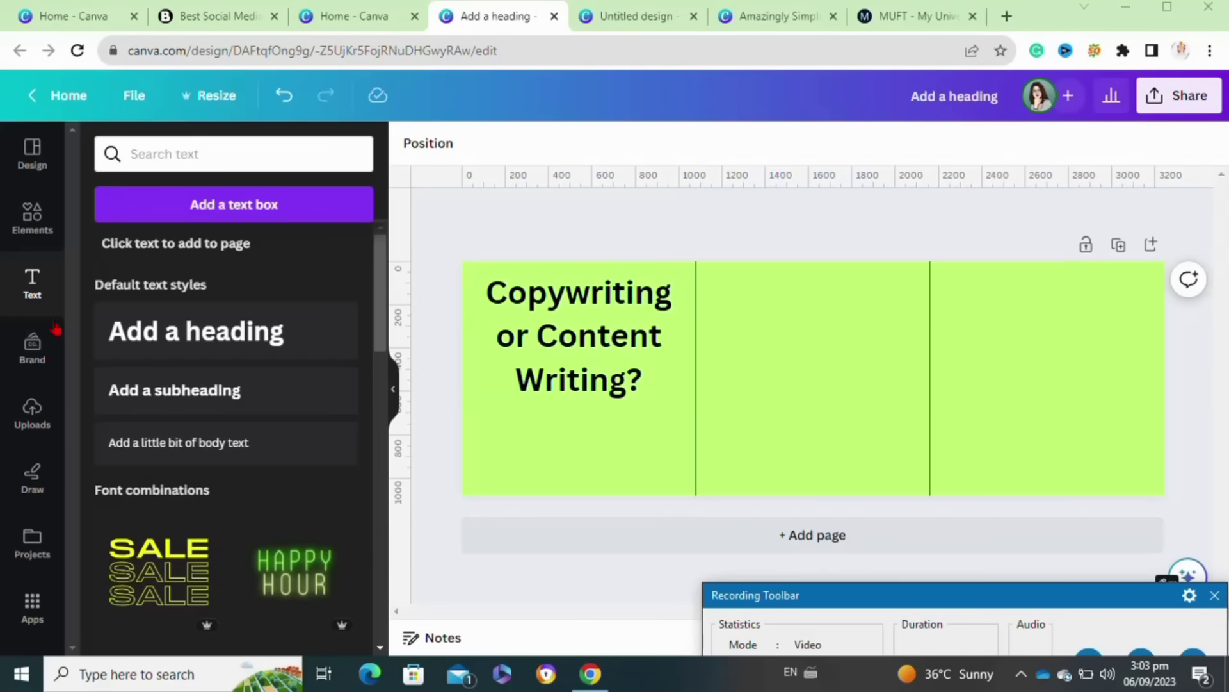
pyautogui.click(33, 218)
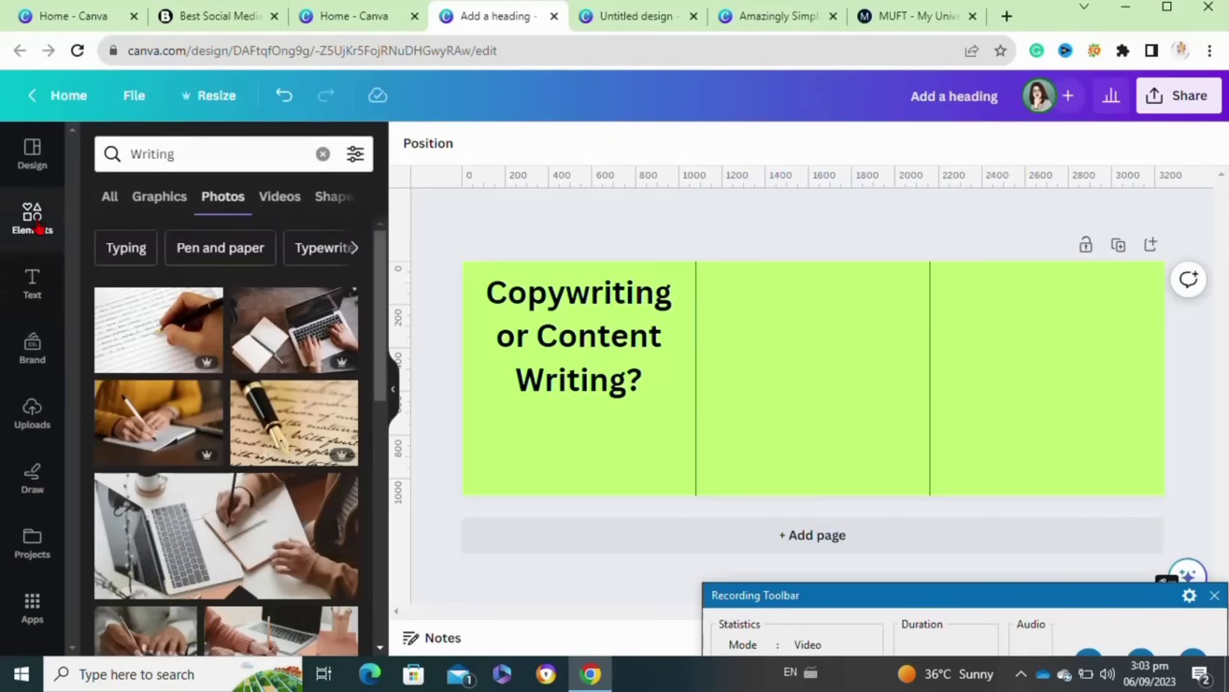
pyautogui.click(160, 199)
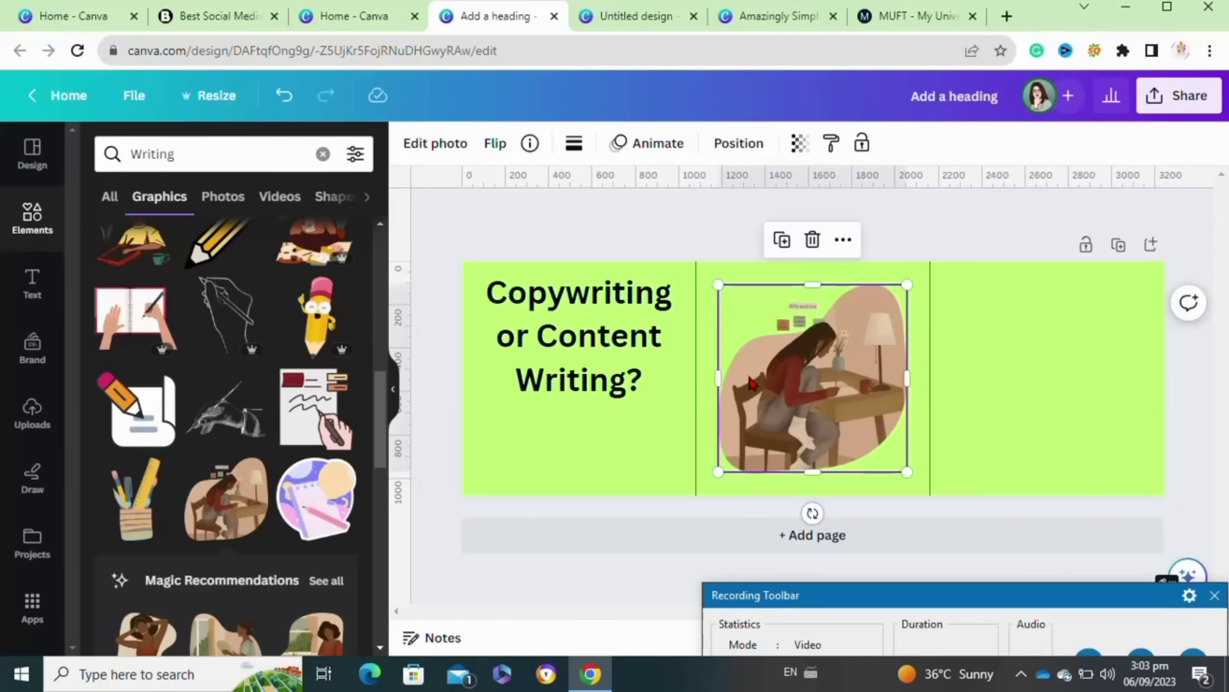
pyautogui.moveTo(728, 384)
pyautogui.mouseDown()
pyautogui.moveTo(721, 402)
pyautogui.moveTo(708, 395)
pyautogui.mouseUp()
pyautogui.click(1032, 318)
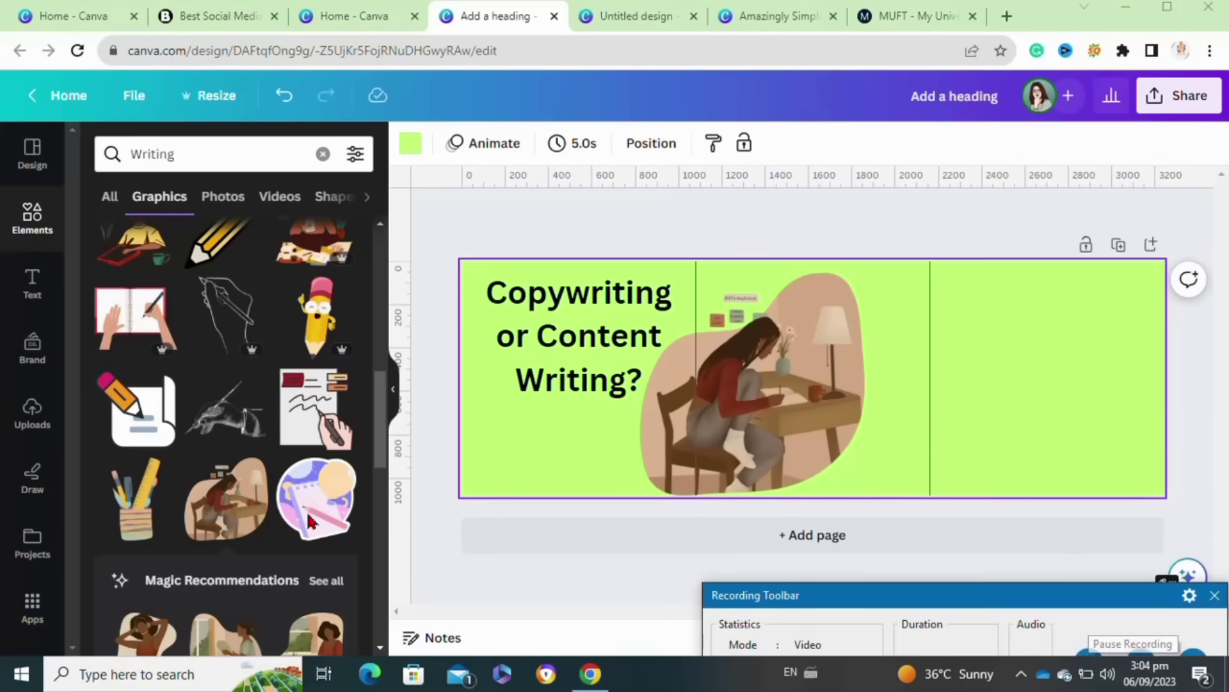
# - Add the 'Copywriting or Content Writing?' heading and paragraph text, then bring up the download options
pyautogui.click(32, 282)
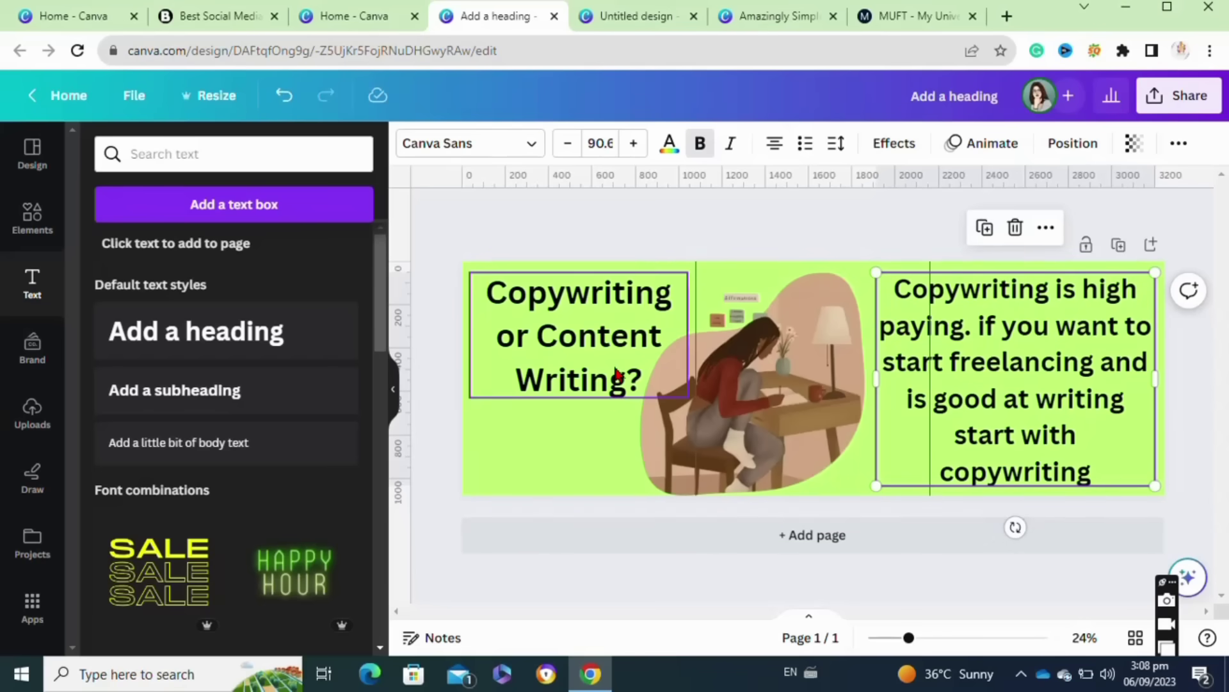
pyautogui.click(650, 581)
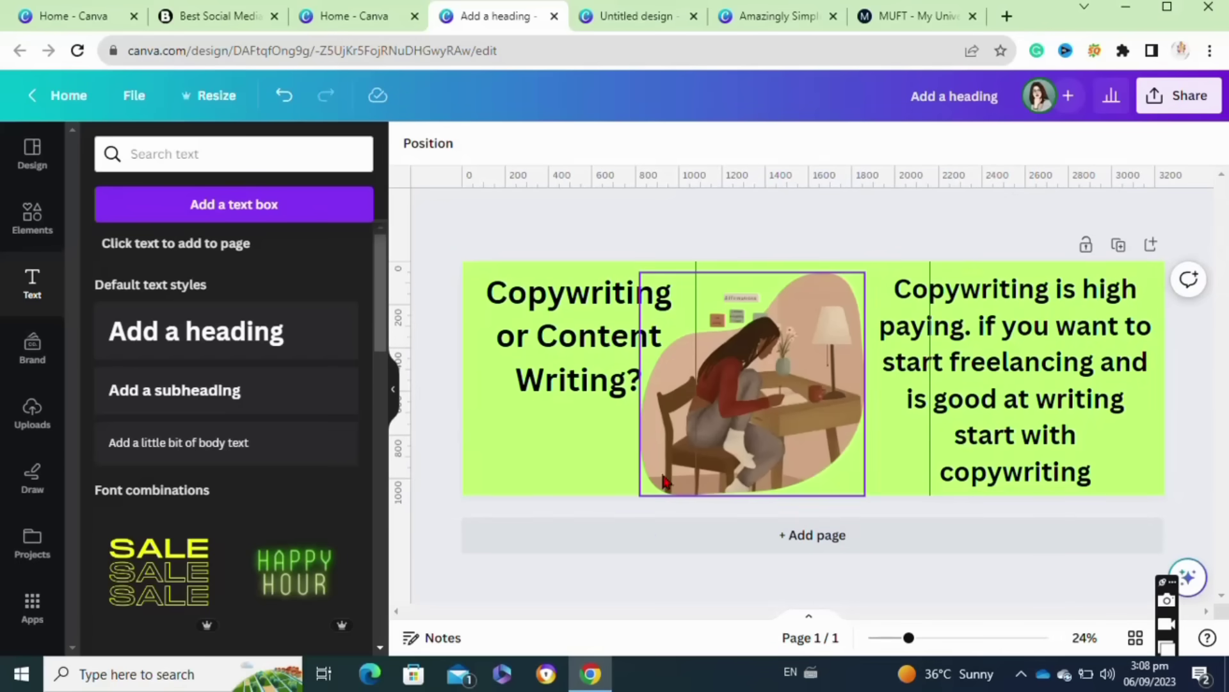
pyautogui.click(1167, 105)
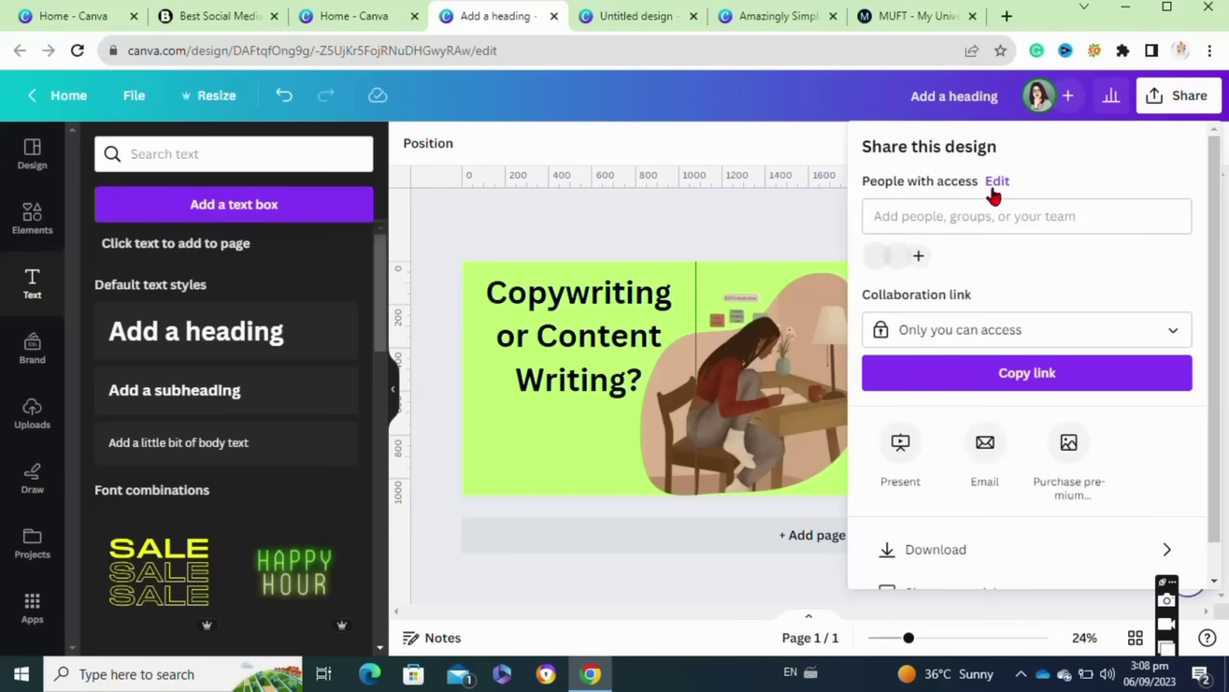
pyautogui.click(915, 560)
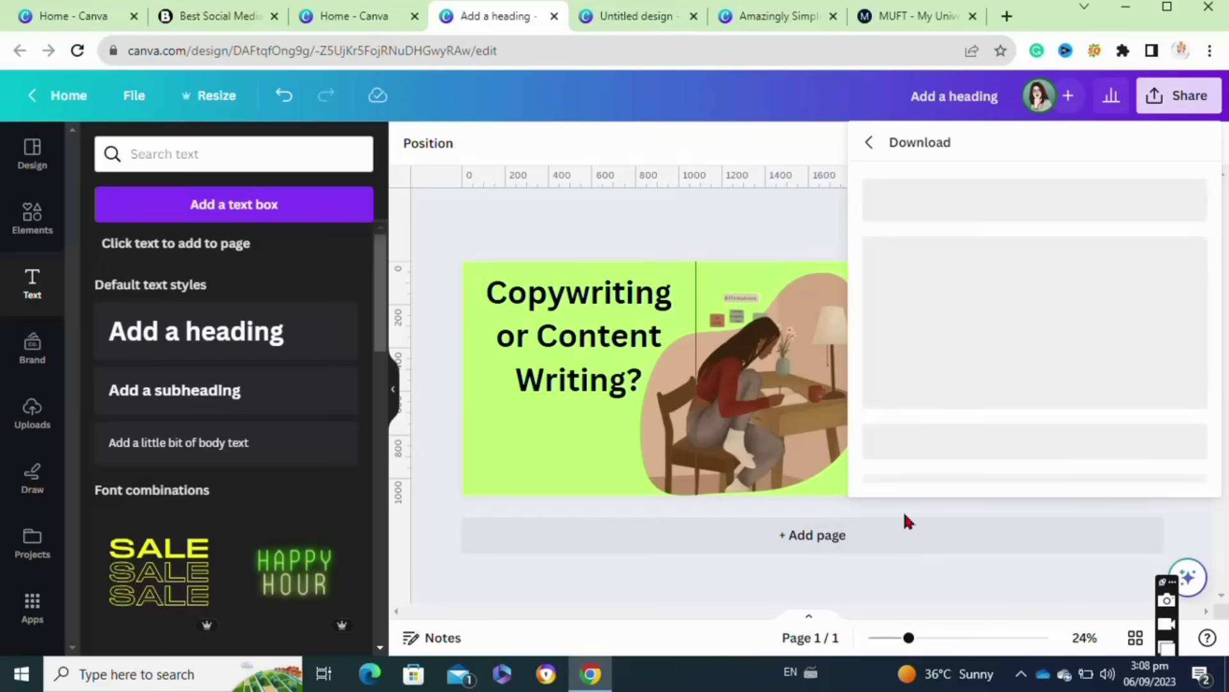
# - Go to IMGonline's 'Cut photo into equal parts online' page from the Google results
pyautogui.click(1089, 599)
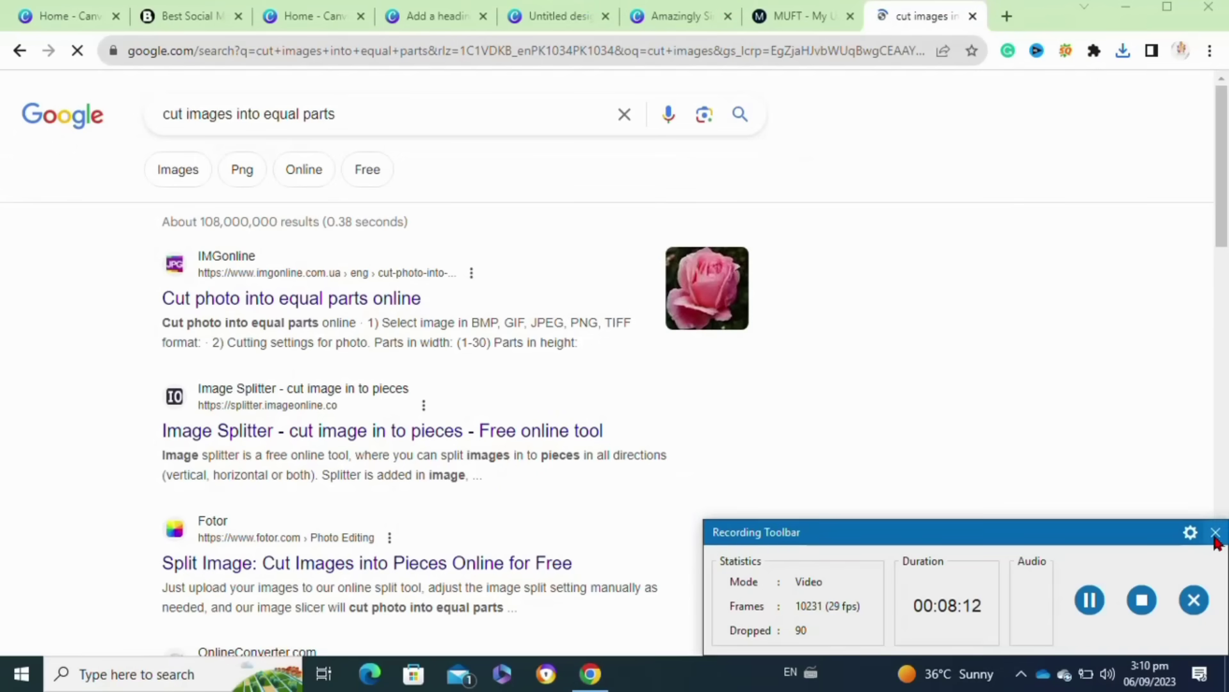
pyautogui.click(1215, 533)
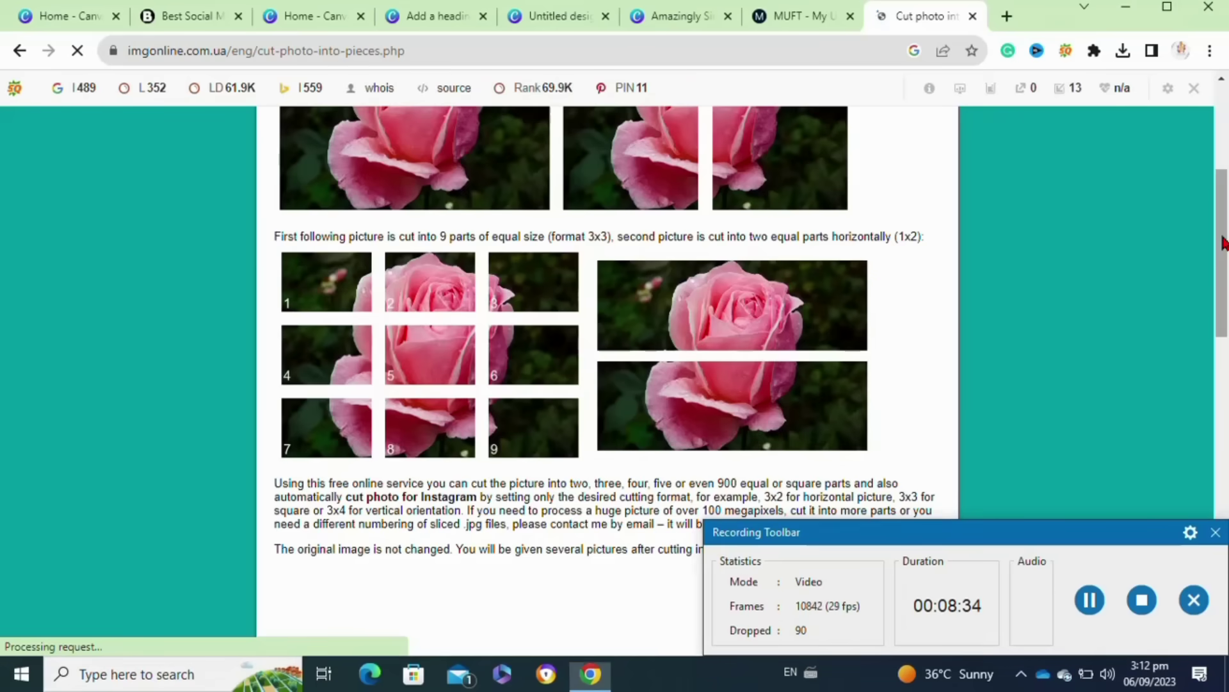
pyautogui.moveTo(1218, 242); pyautogui.dragTo(1221, 405)
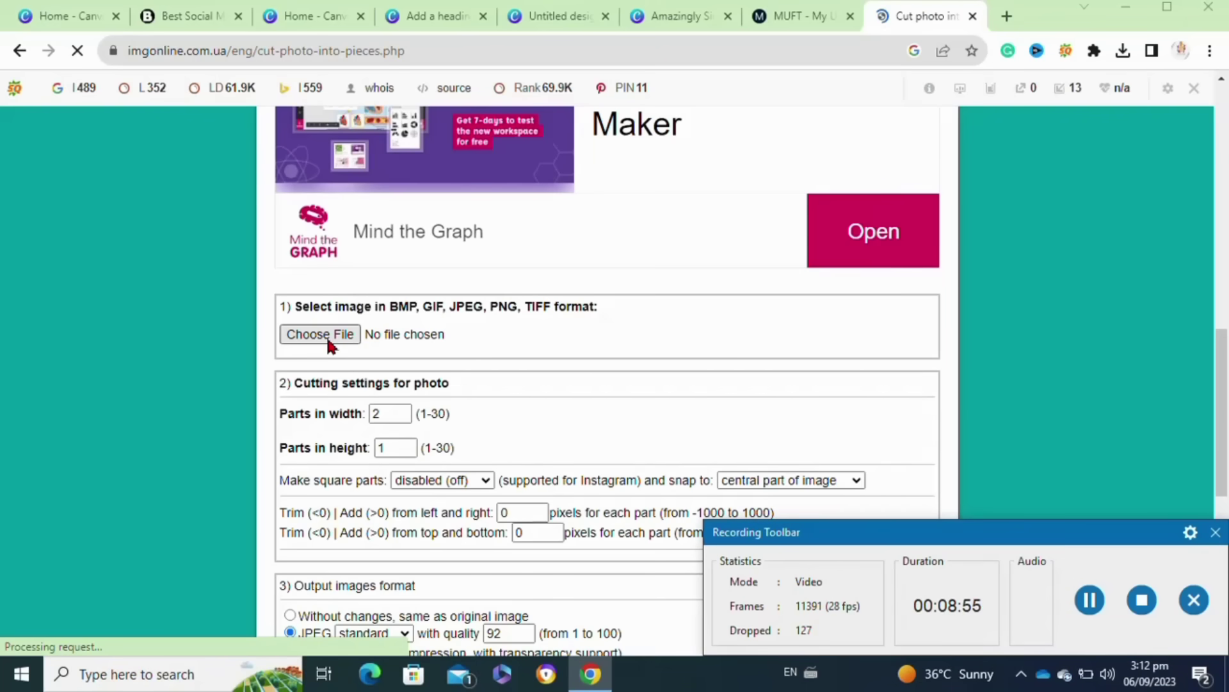
# - Choose 'Add a heading (32).png' for cutting and set Parts in width to 3
pyautogui.click(325, 336)
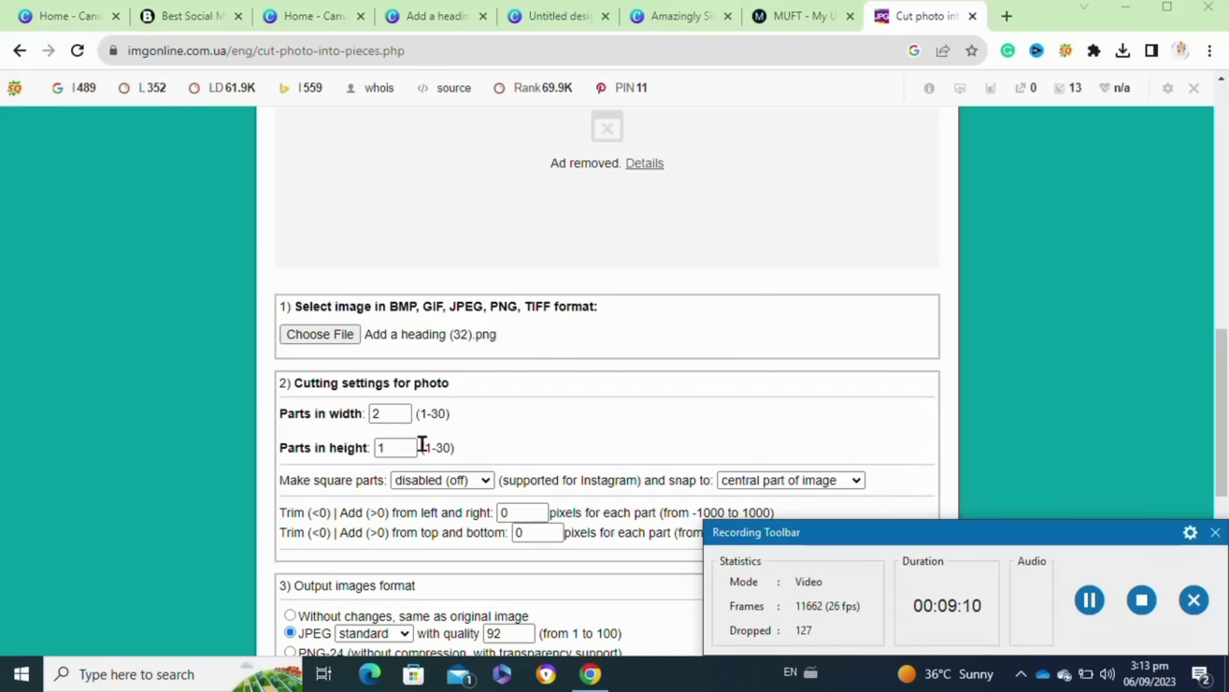
pyautogui.click(387, 413)
pyautogui.press('BackSpace')
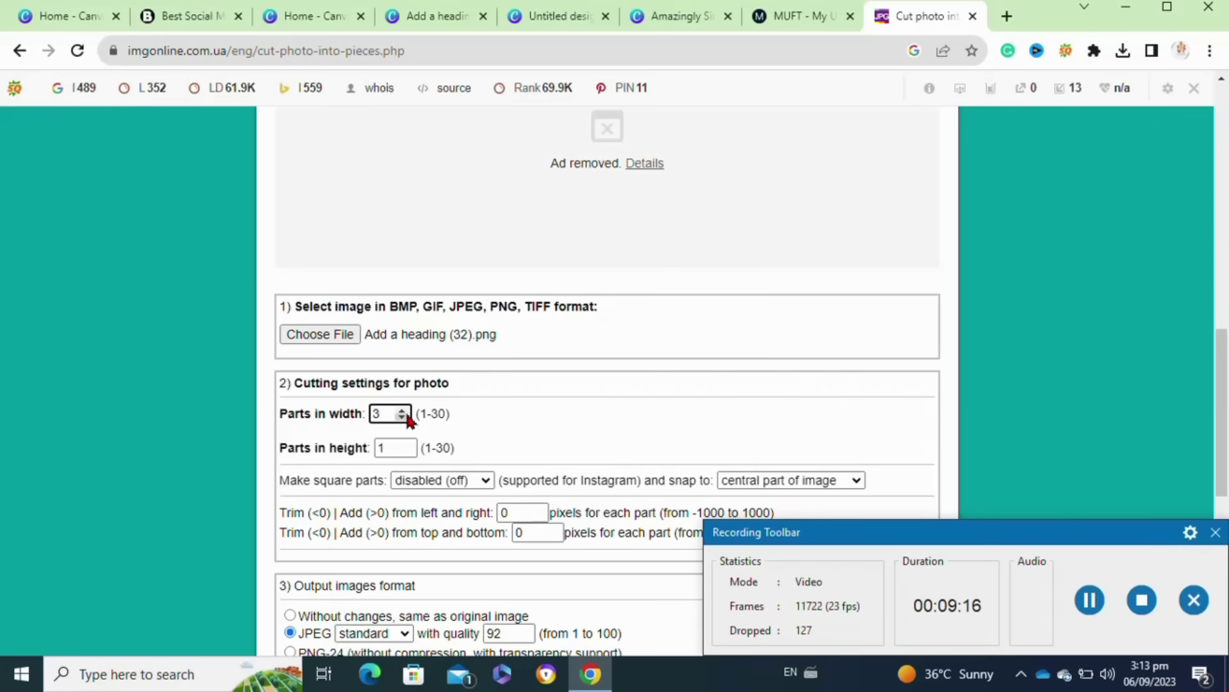
# - Make square parts for Instagram, snapped to the central part of the image
pyautogui.click(1077, 605)
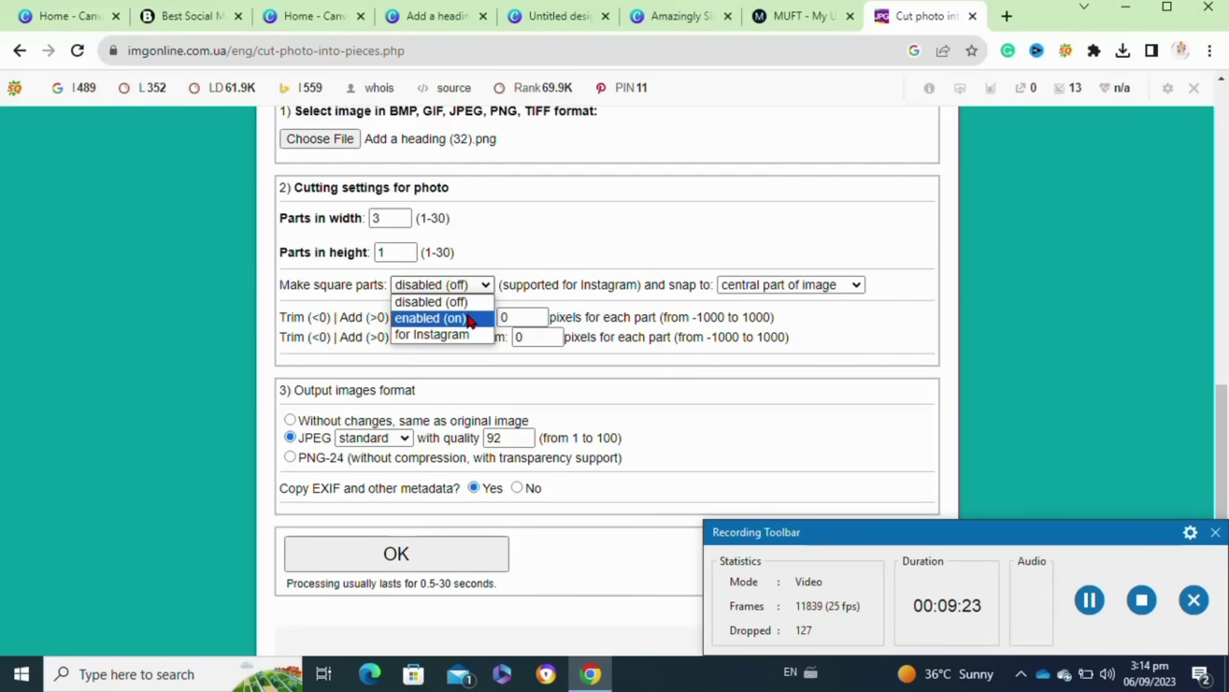
pyautogui.click(467, 335)
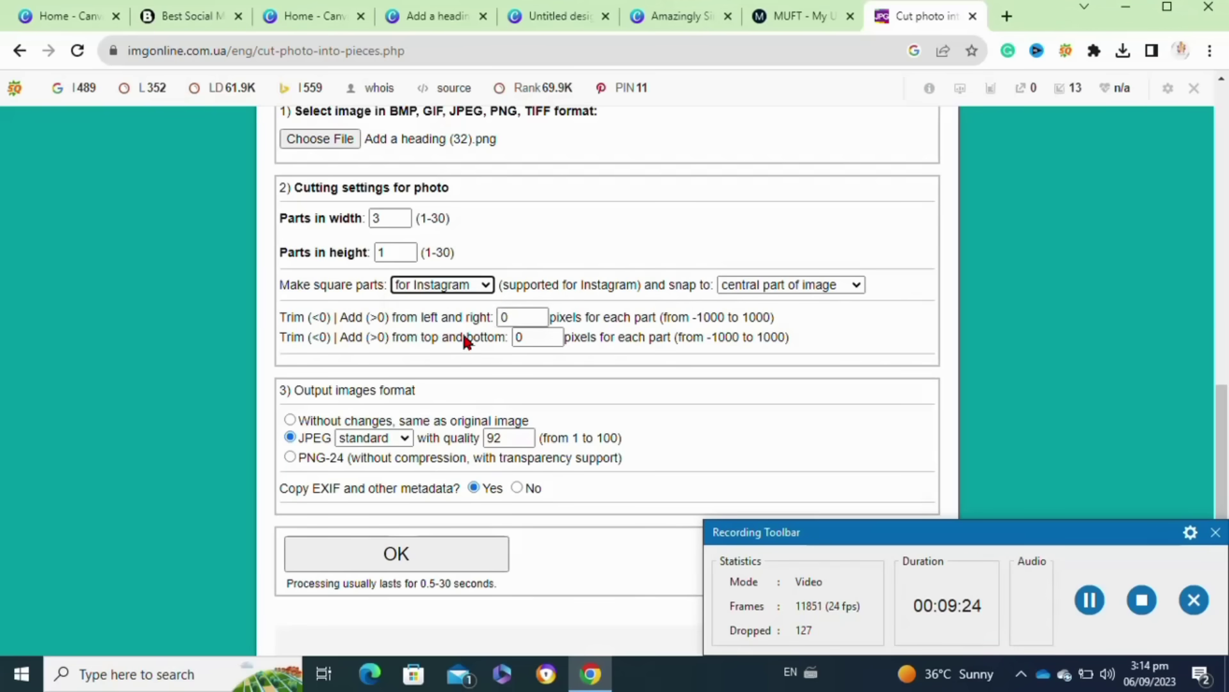
pyautogui.click(841, 287)
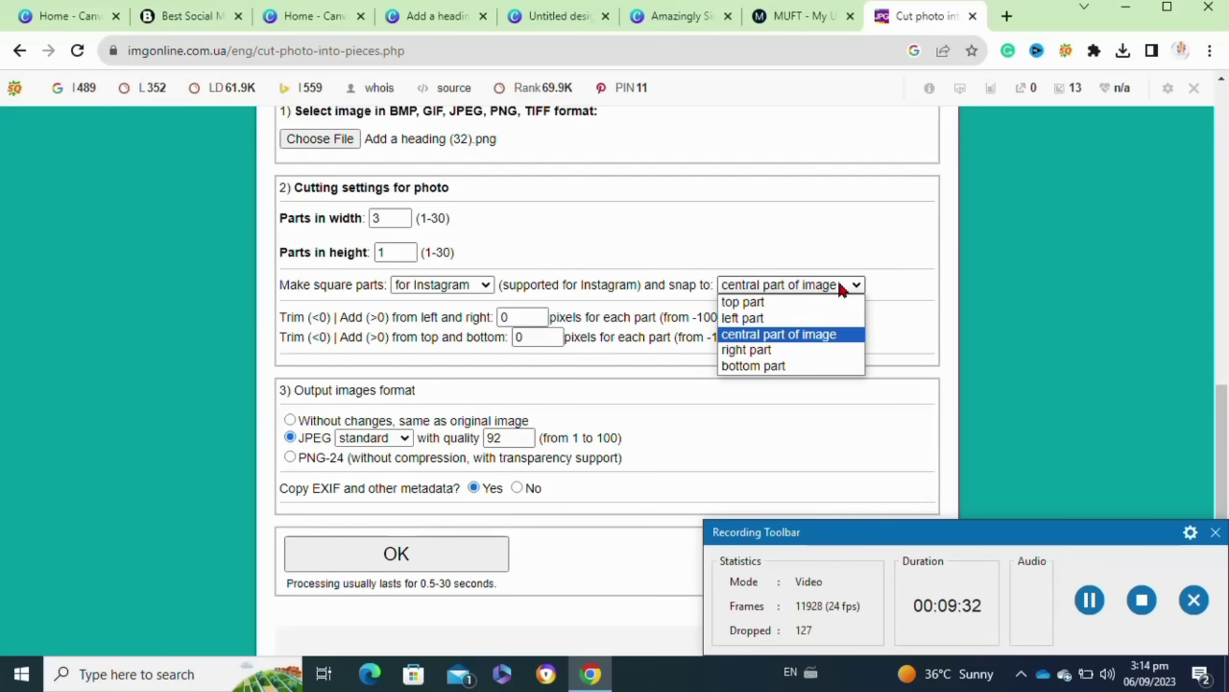
pyautogui.click(503, 359)
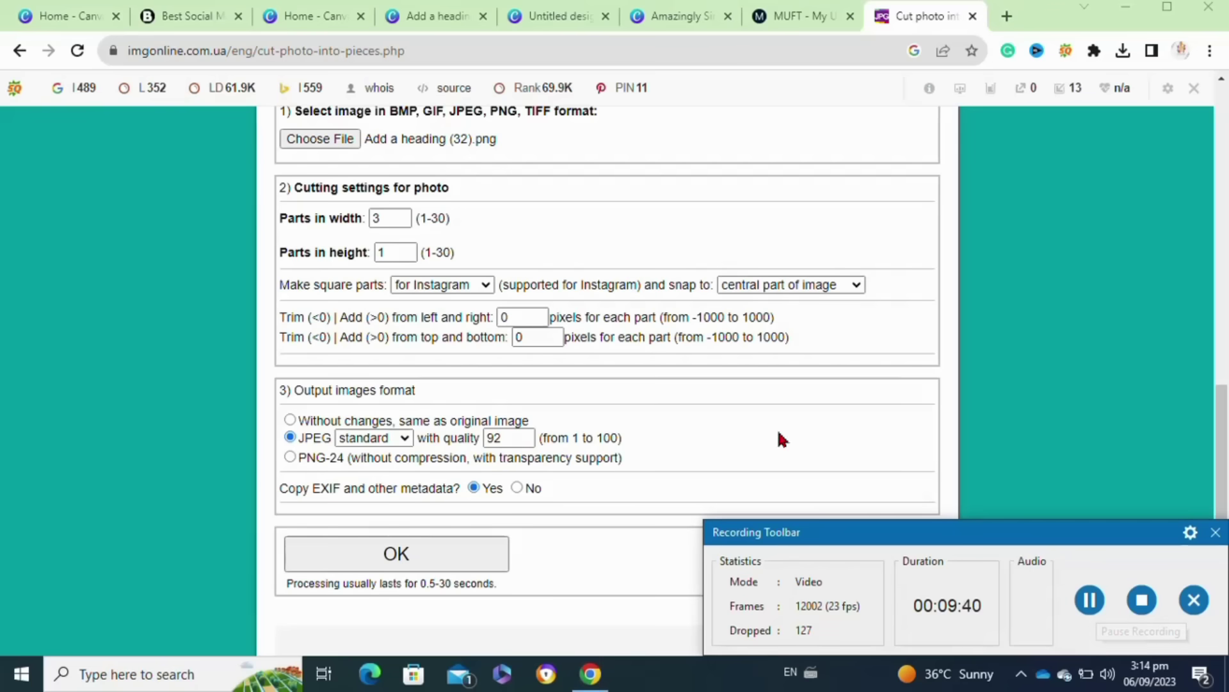
# - Enter 10 for the left/right amount and JPEG quality 100, then submit with OK
pyautogui.click(530, 317)
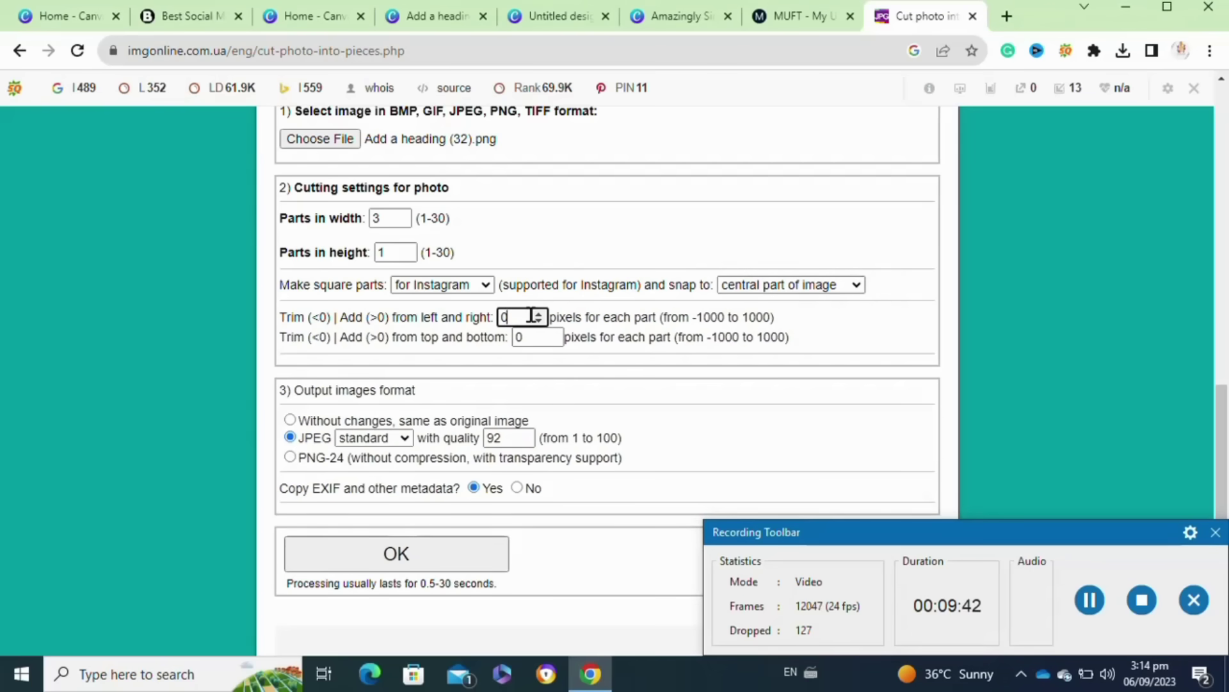
pyautogui.write('1080')
pyautogui.click(1113, 362)
pyautogui.click(539, 339)
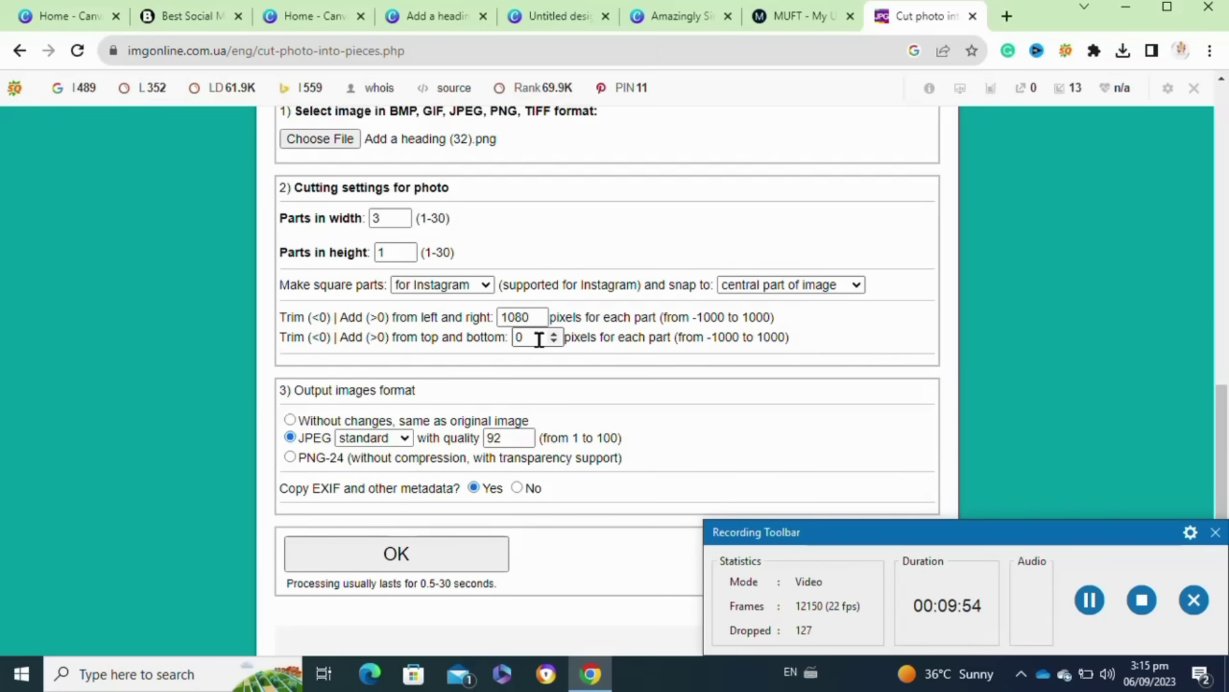
pyautogui.click(516, 438)
pyautogui.press('BackSpace')
pyautogui.press('BackSpace')
pyautogui.write('100')
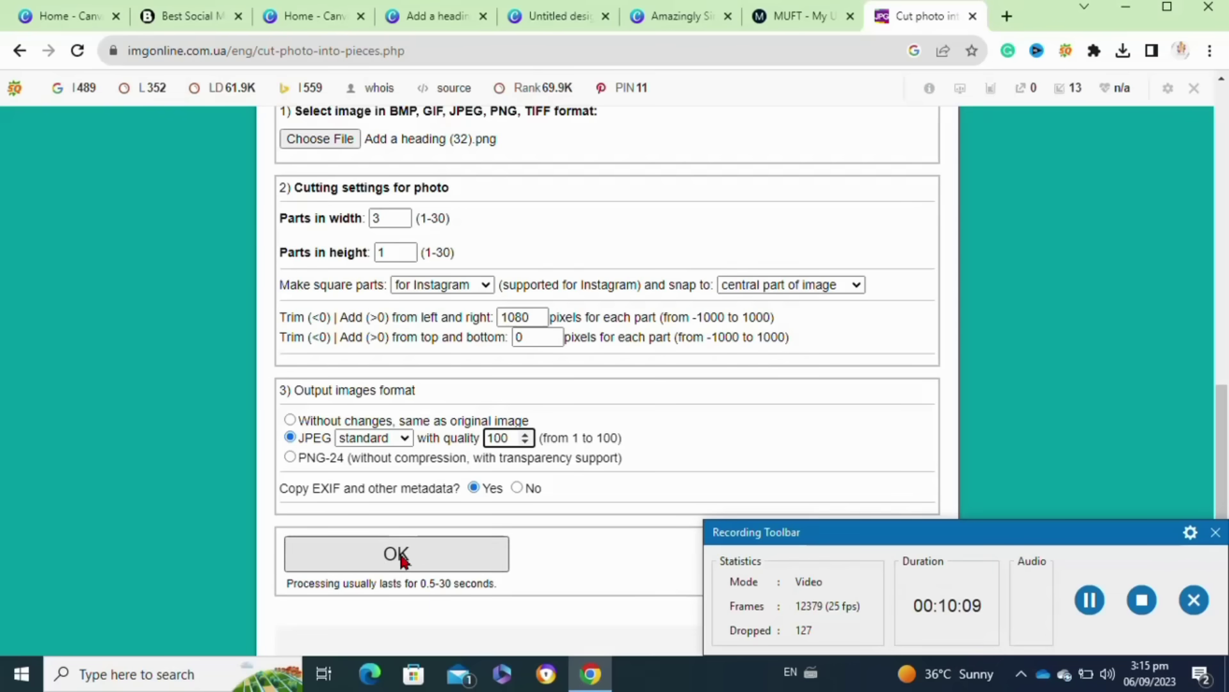
pyautogui.click(1086, 613)
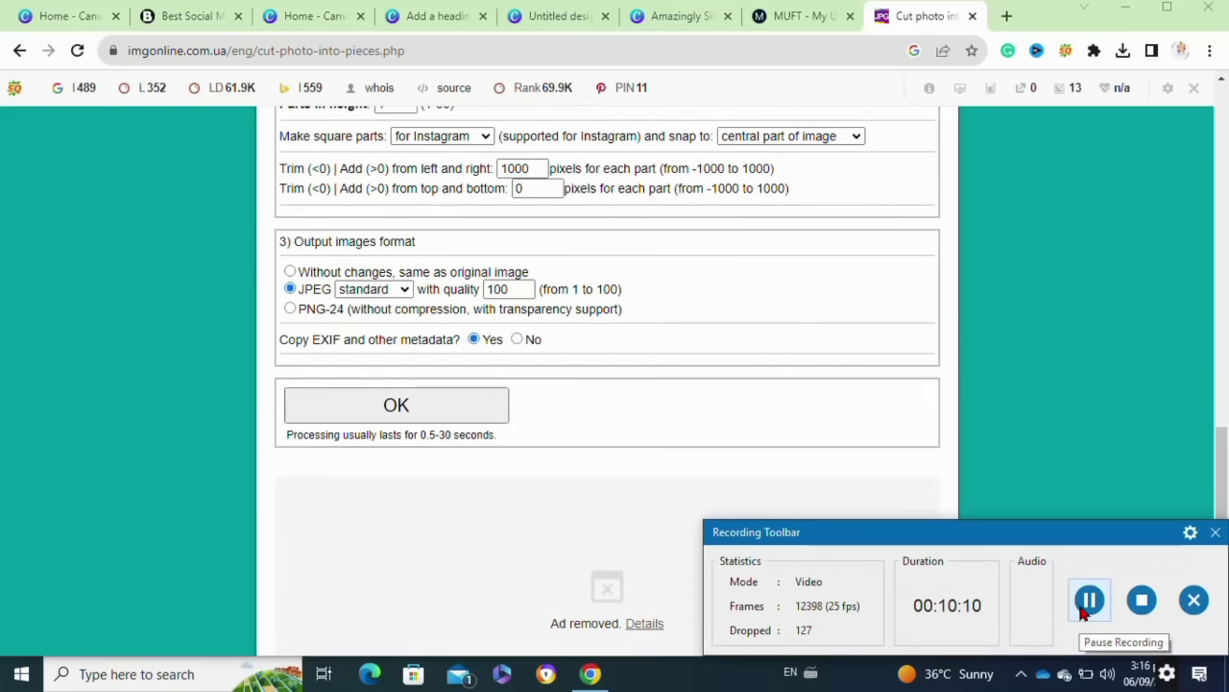
# - Open the cut image parts and save them to the computer with Save image as
pyautogui.click(413, 405)
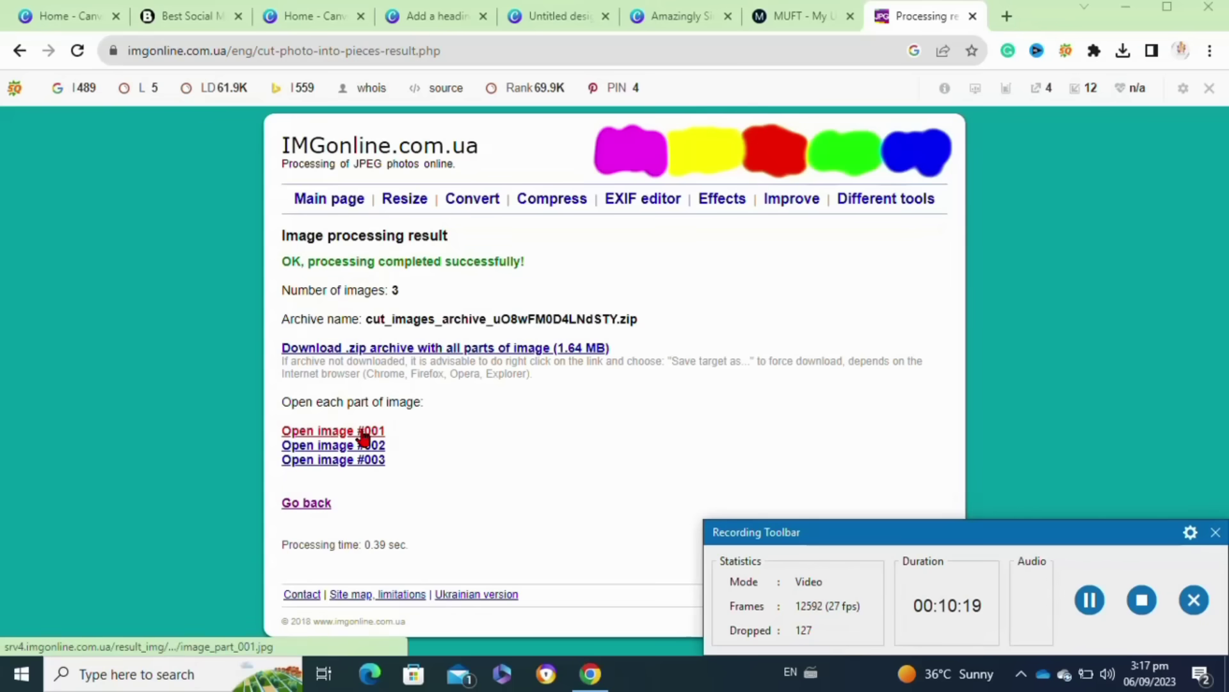
pyautogui.click(363, 435)
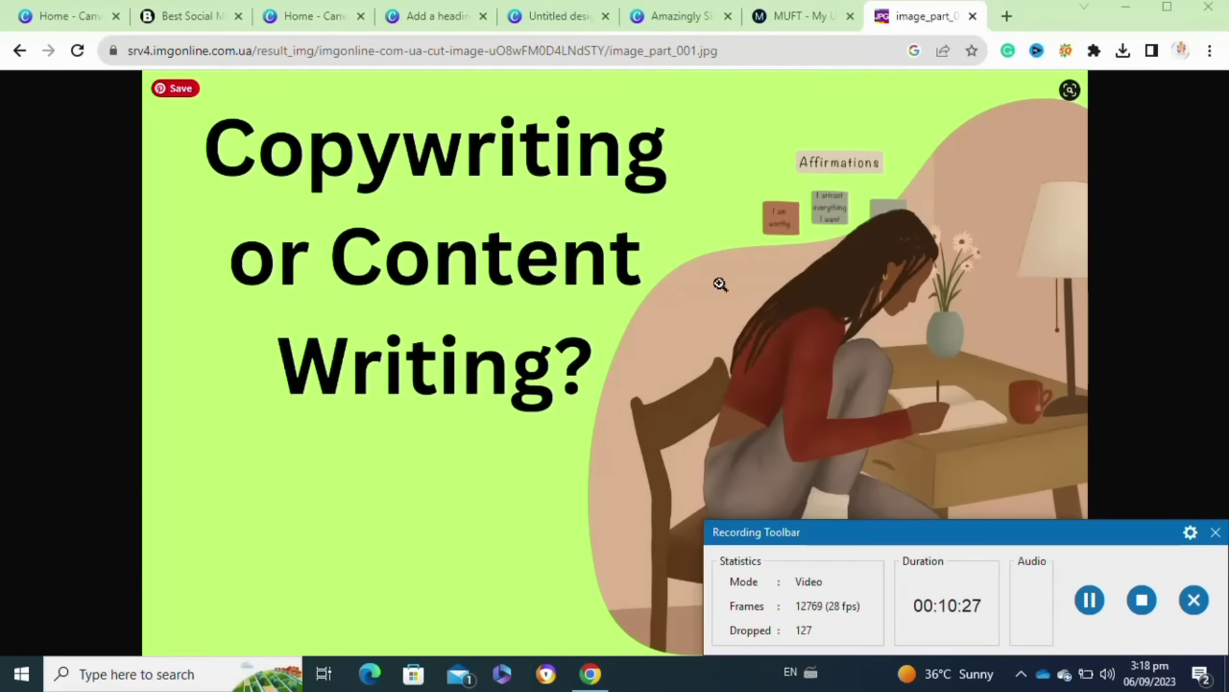
pyautogui.rightClick(719, 284)
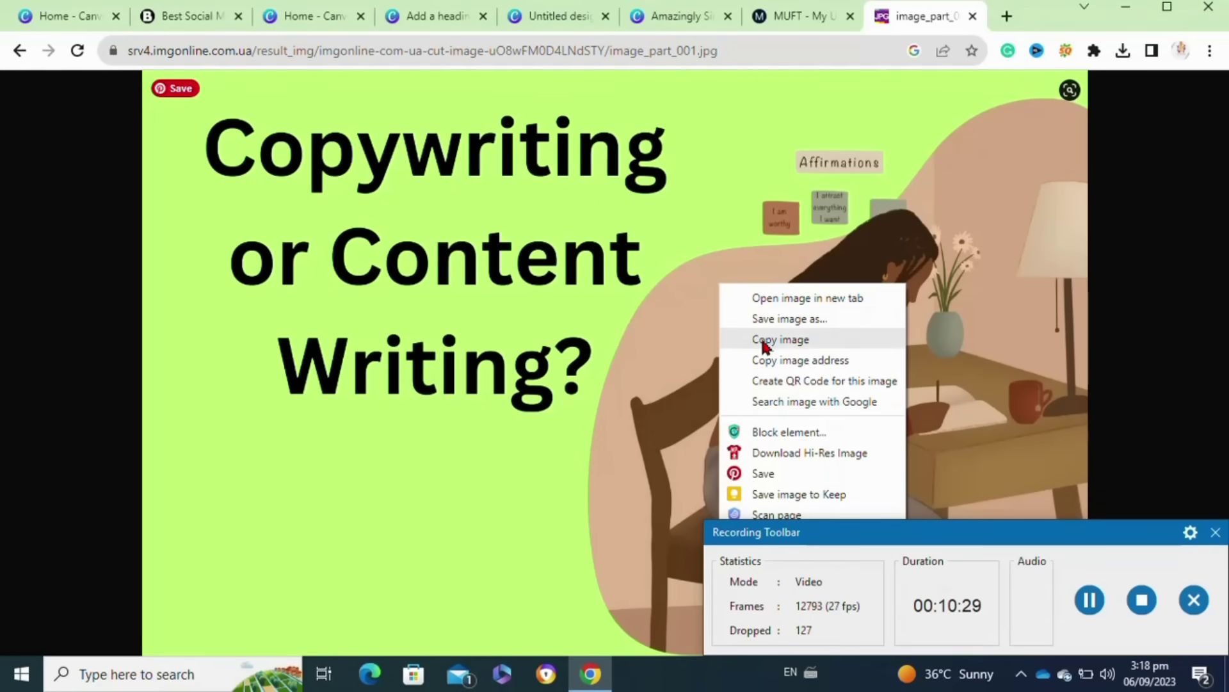
pyautogui.click(819, 313)
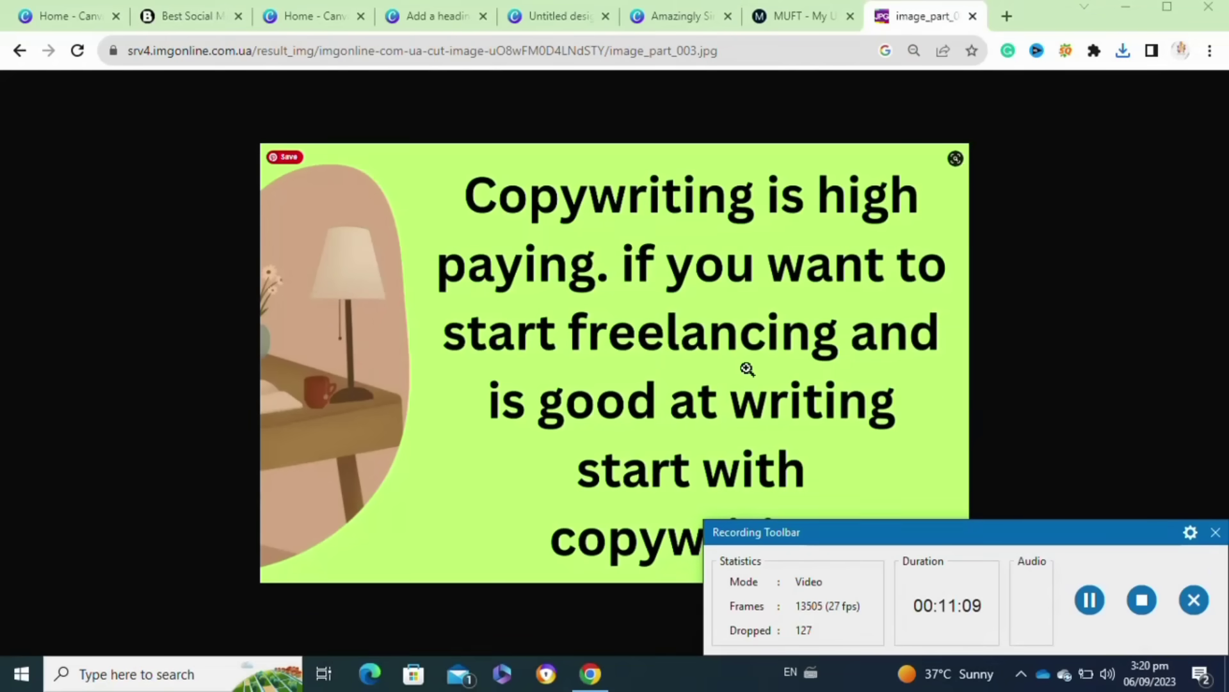
pyautogui.rightClick(747, 368)
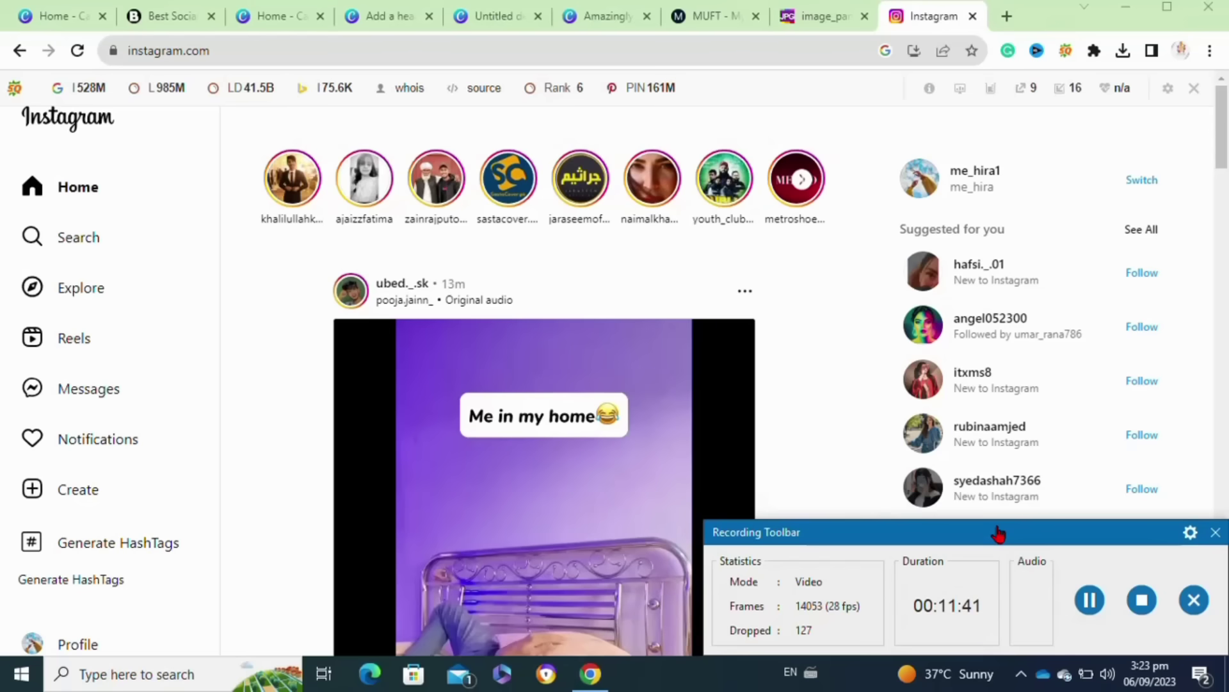
pyautogui.moveTo(999, 537); pyautogui.dragTo(1016, 598)
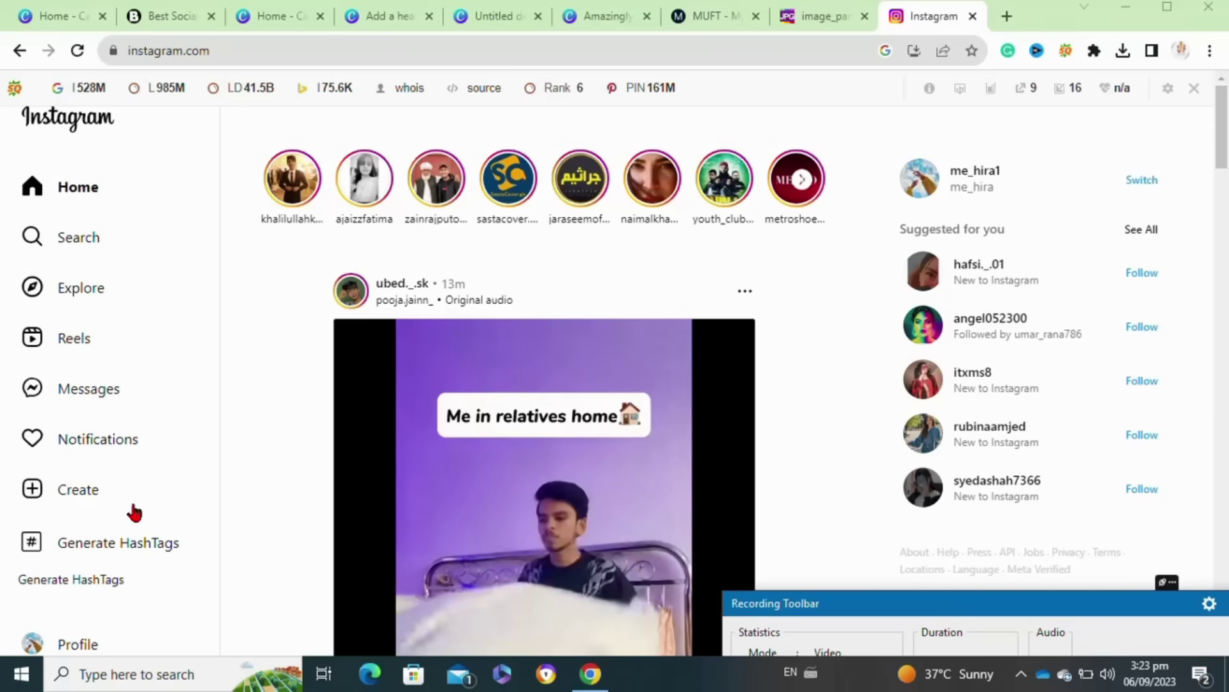
# - Start a new Instagram post with image_part_001 selected from the computer
pyautogui.click(33, 491)
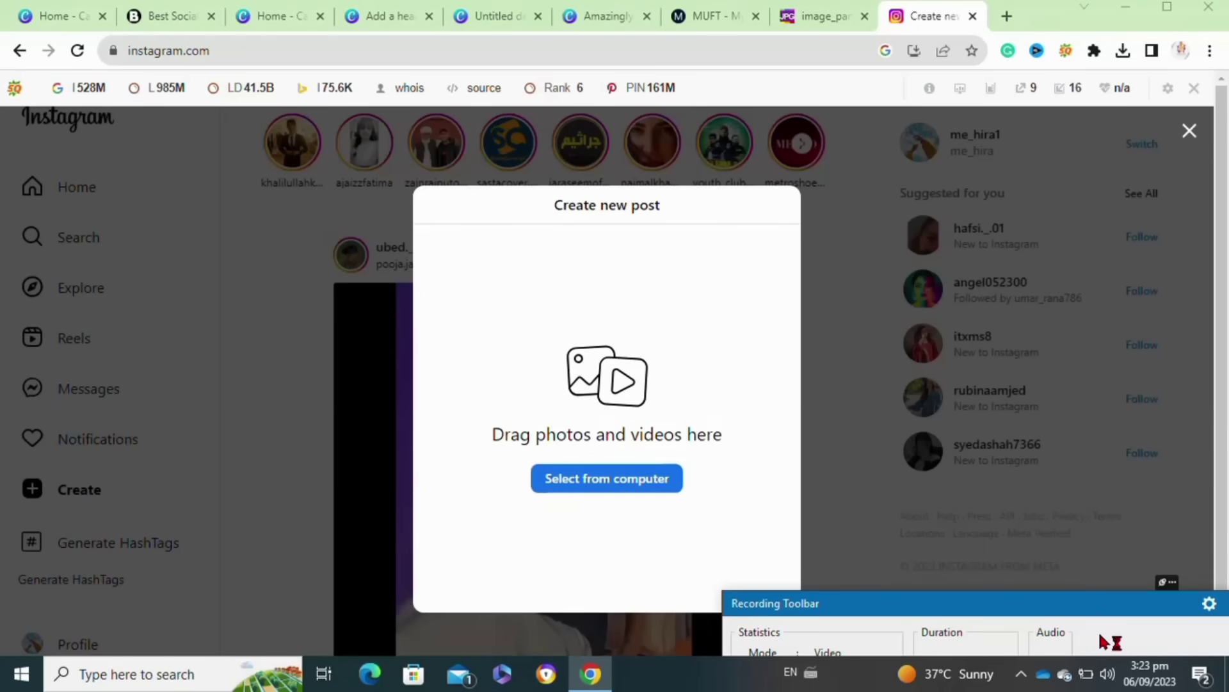
pyautogui.moveTo(1097, 650)
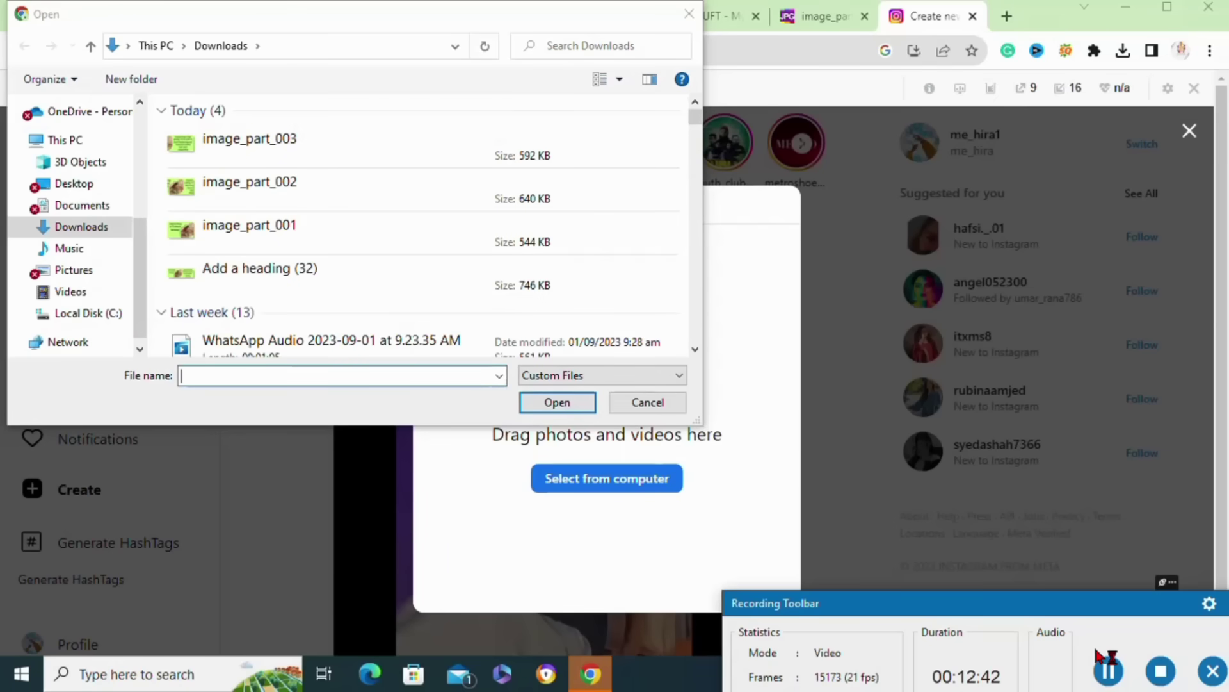
pyautogui.click(443, 232)
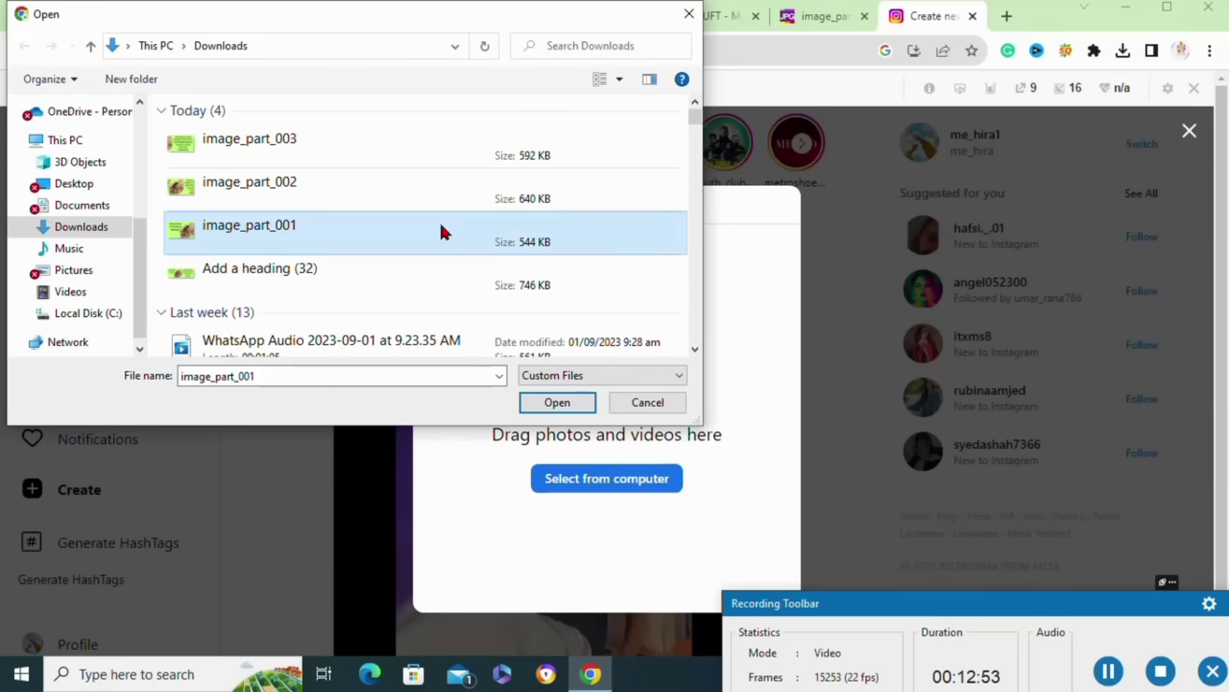
pyautogui.click(555, 403)
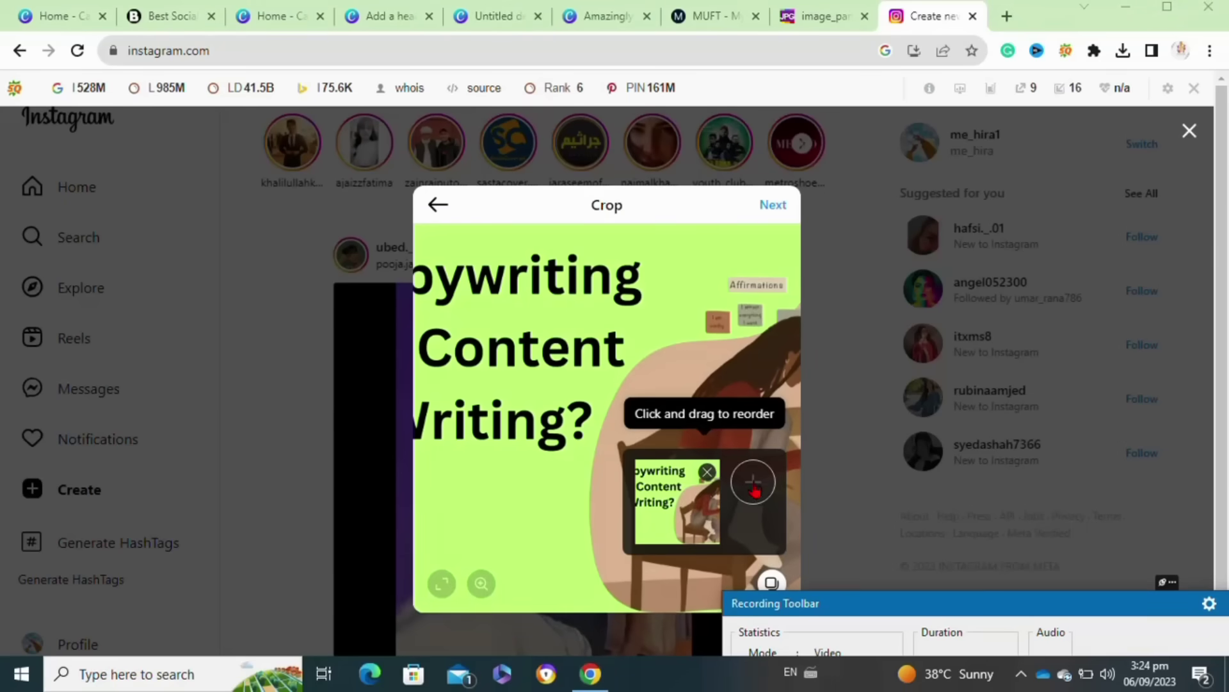
# - Add image_part_002 to the carousel, reorder the slides and continue to Edit
pyautogui.click(753, 476)
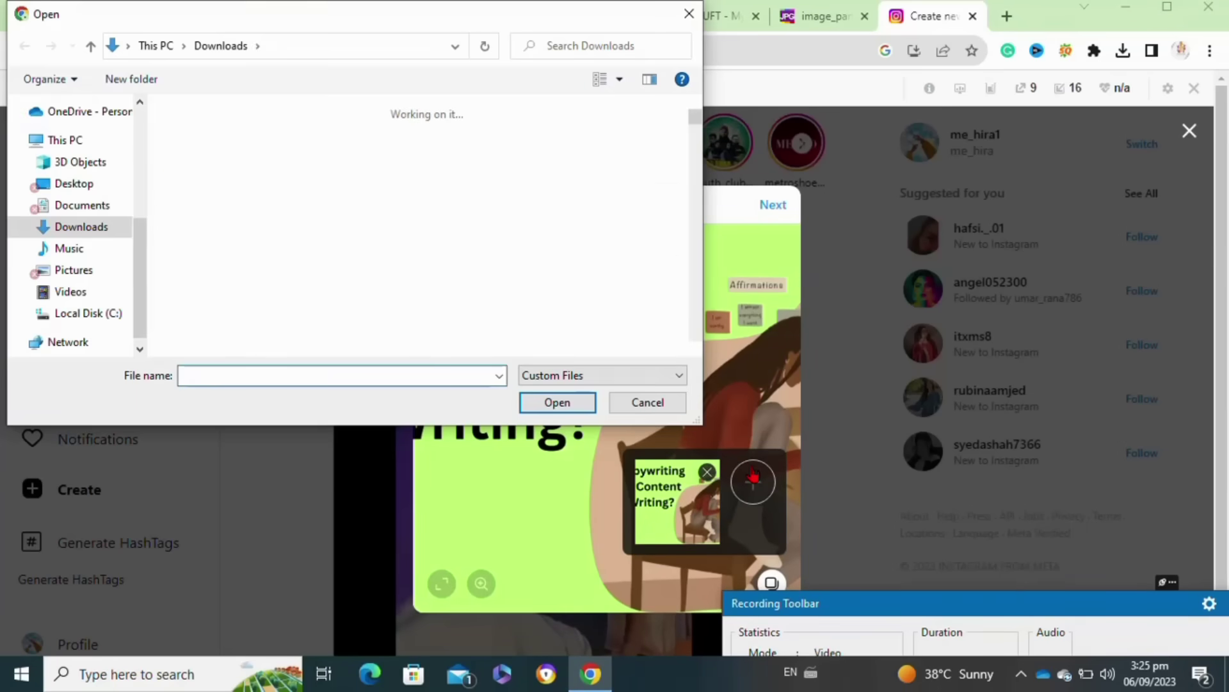
pyautogui.click(410, 181)
pyautogui.click(557, 402)
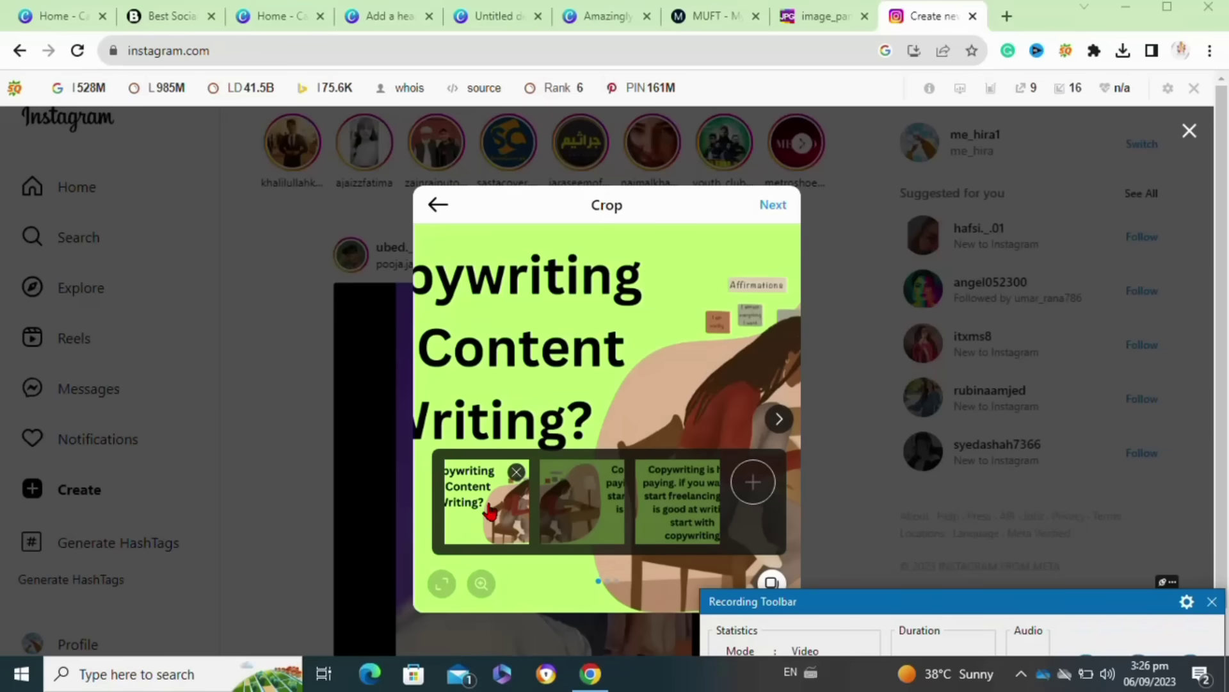
pyautogui.moveTo(491, 511); pyautogui.dragTo(580, 506)
pyautogui.click(493, 503)
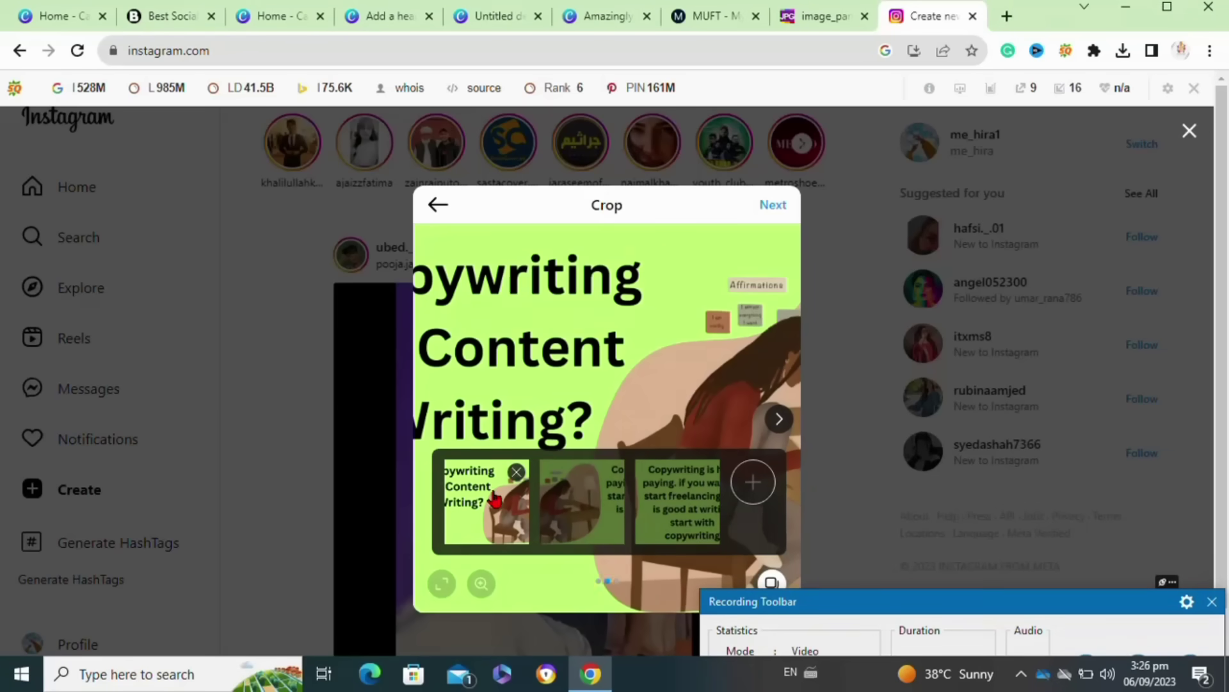
pyautogui.click(771, 209)
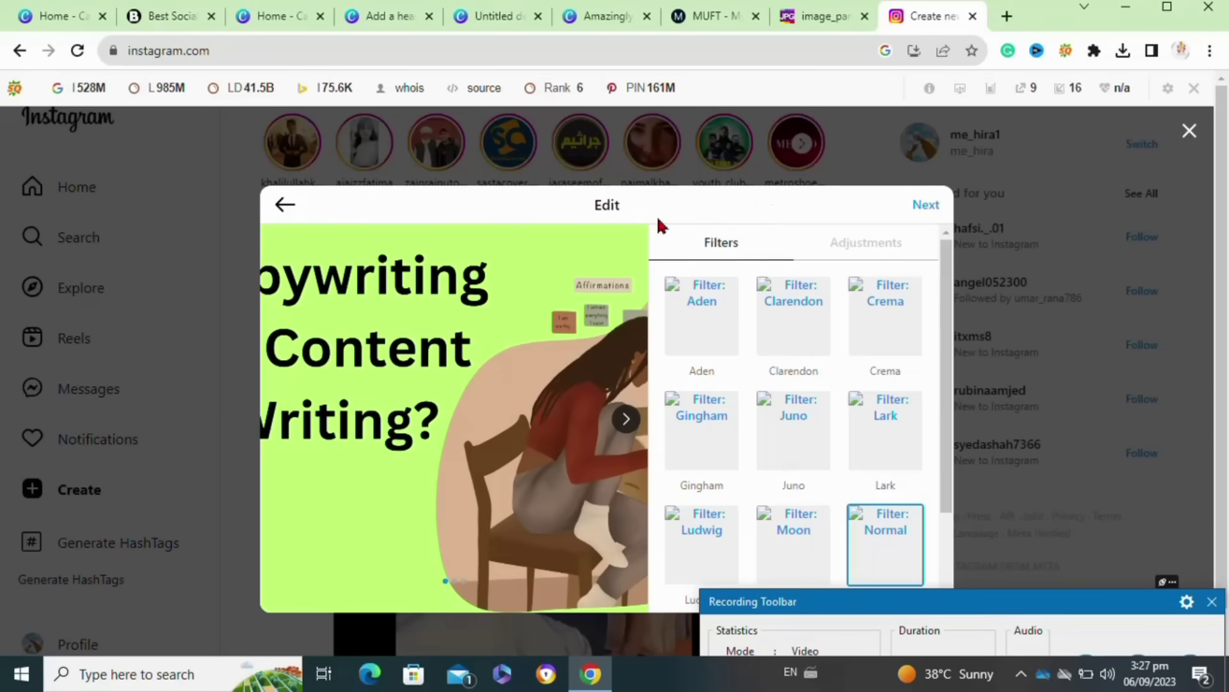
# - Preview the carousel's second and third slides, then step back one slide
pyautogui.click(627, 422)
pyautogui.click(627, 421)
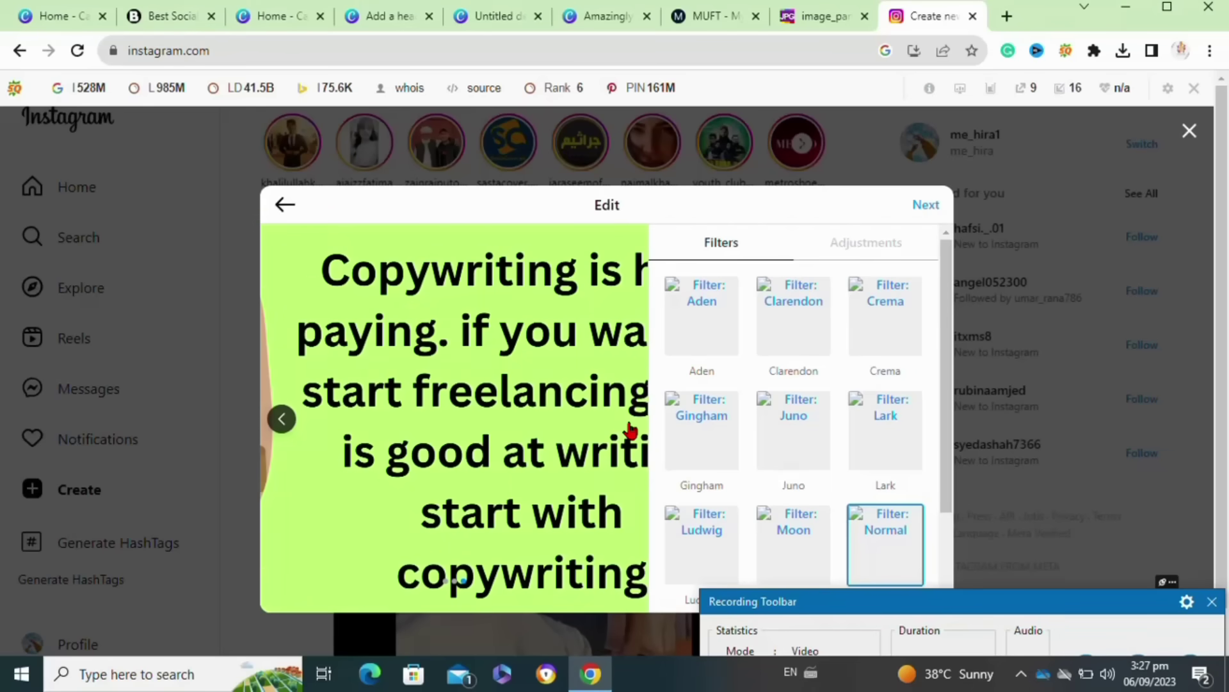
pyautogui.click(288, 420)
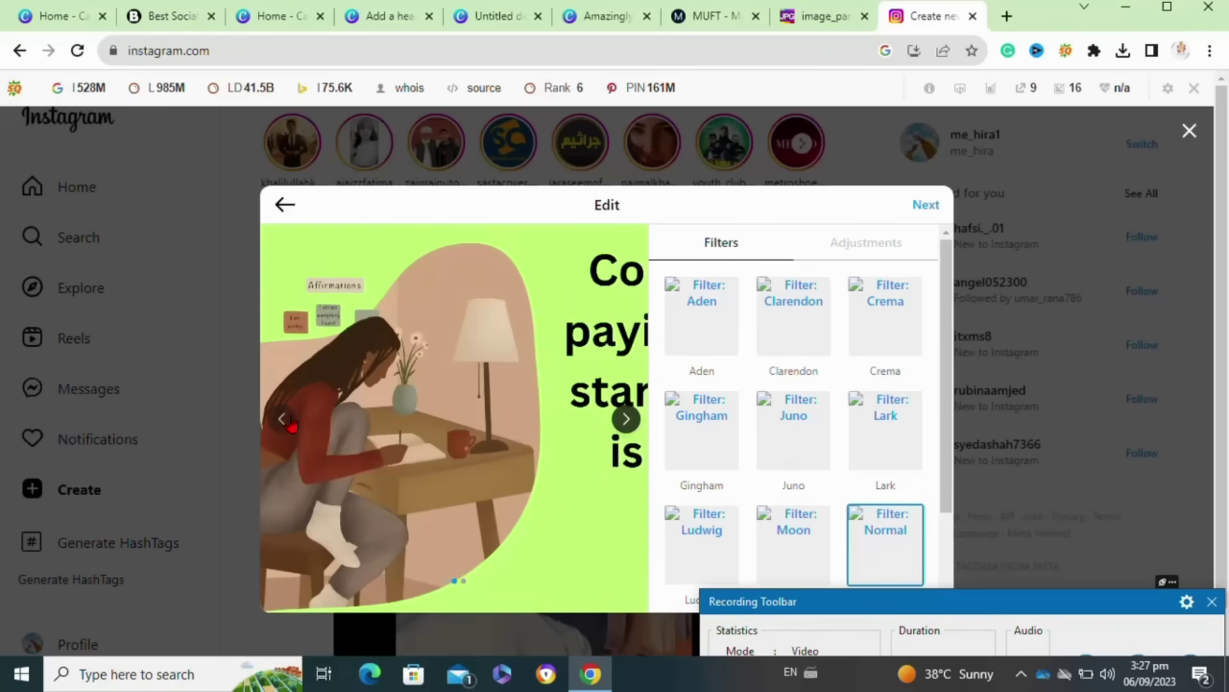
# - Share the three-slide post, retrying after the first attempt fails with an error
pyautogui.click(926, 206)
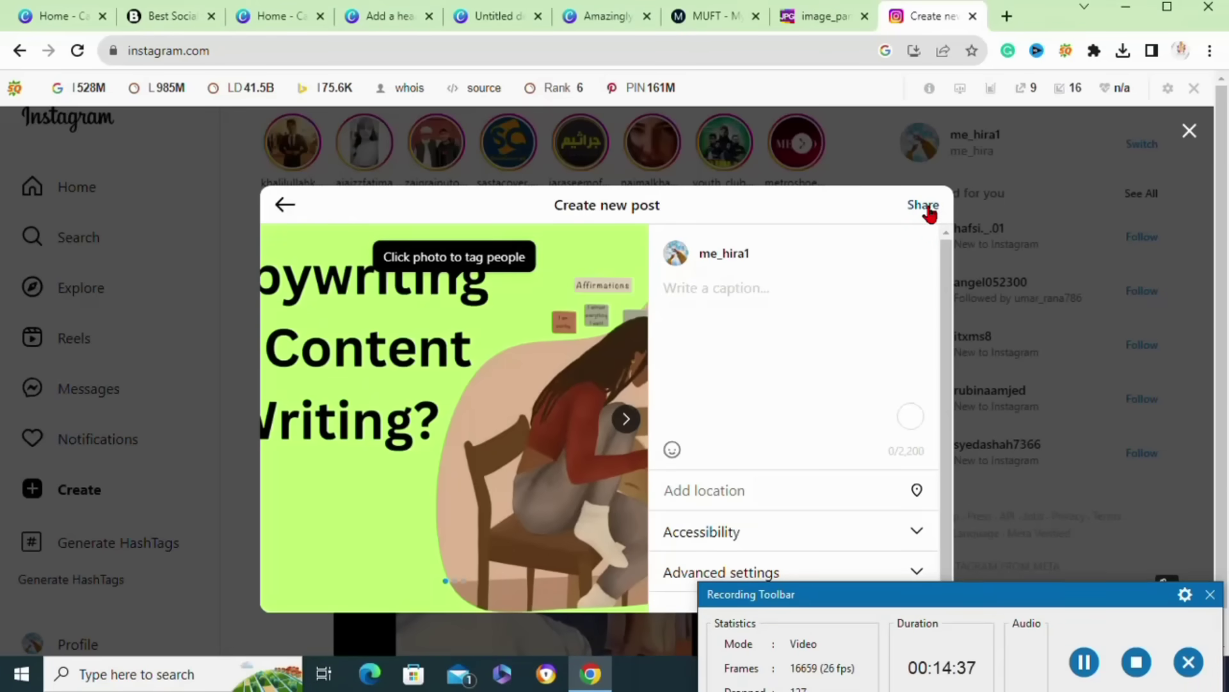
pyautogui.click(926, 206)
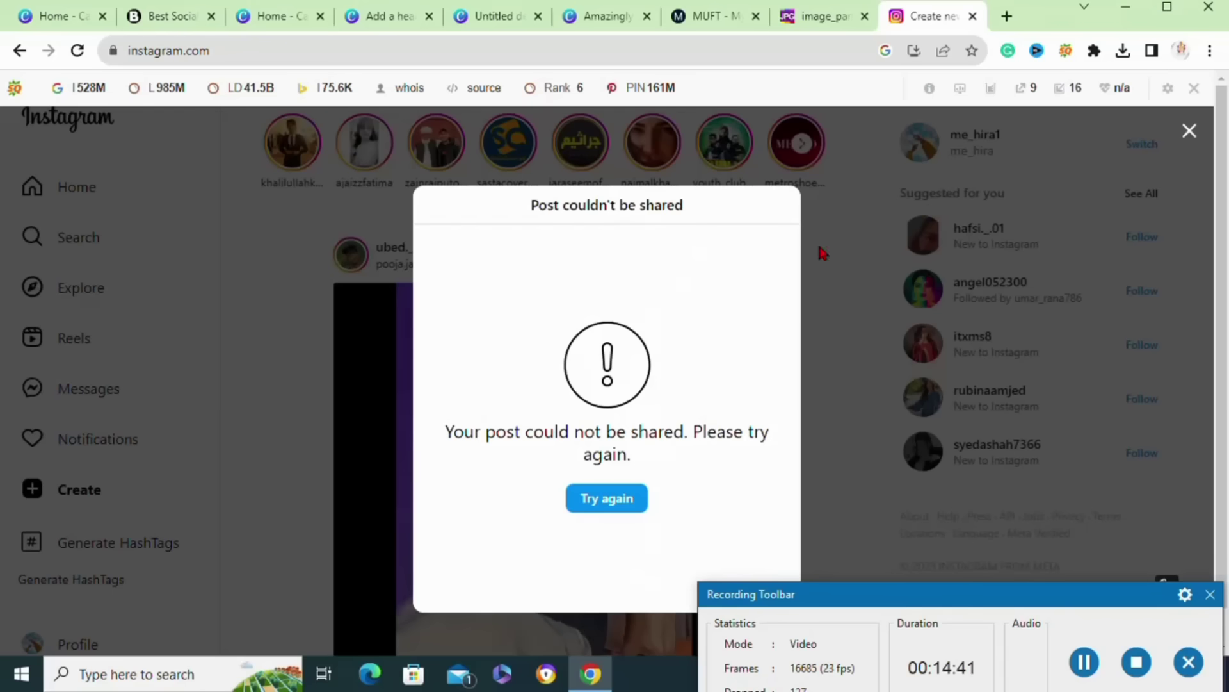
pyautogui.click(620, 506)
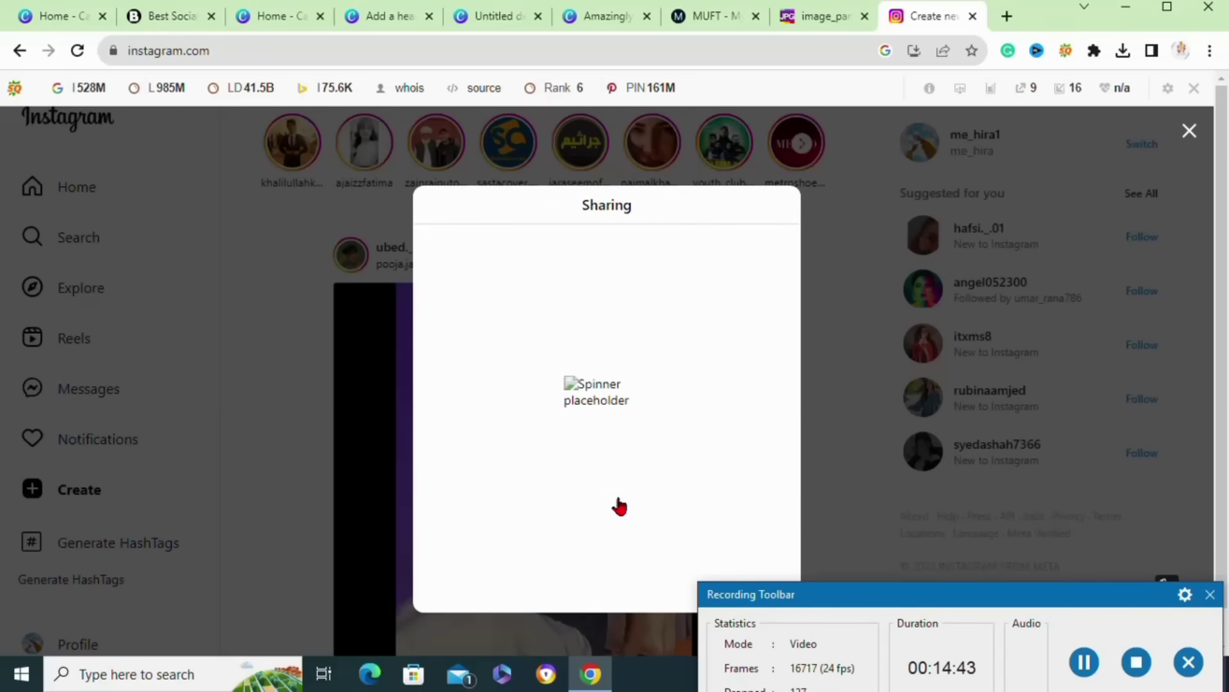